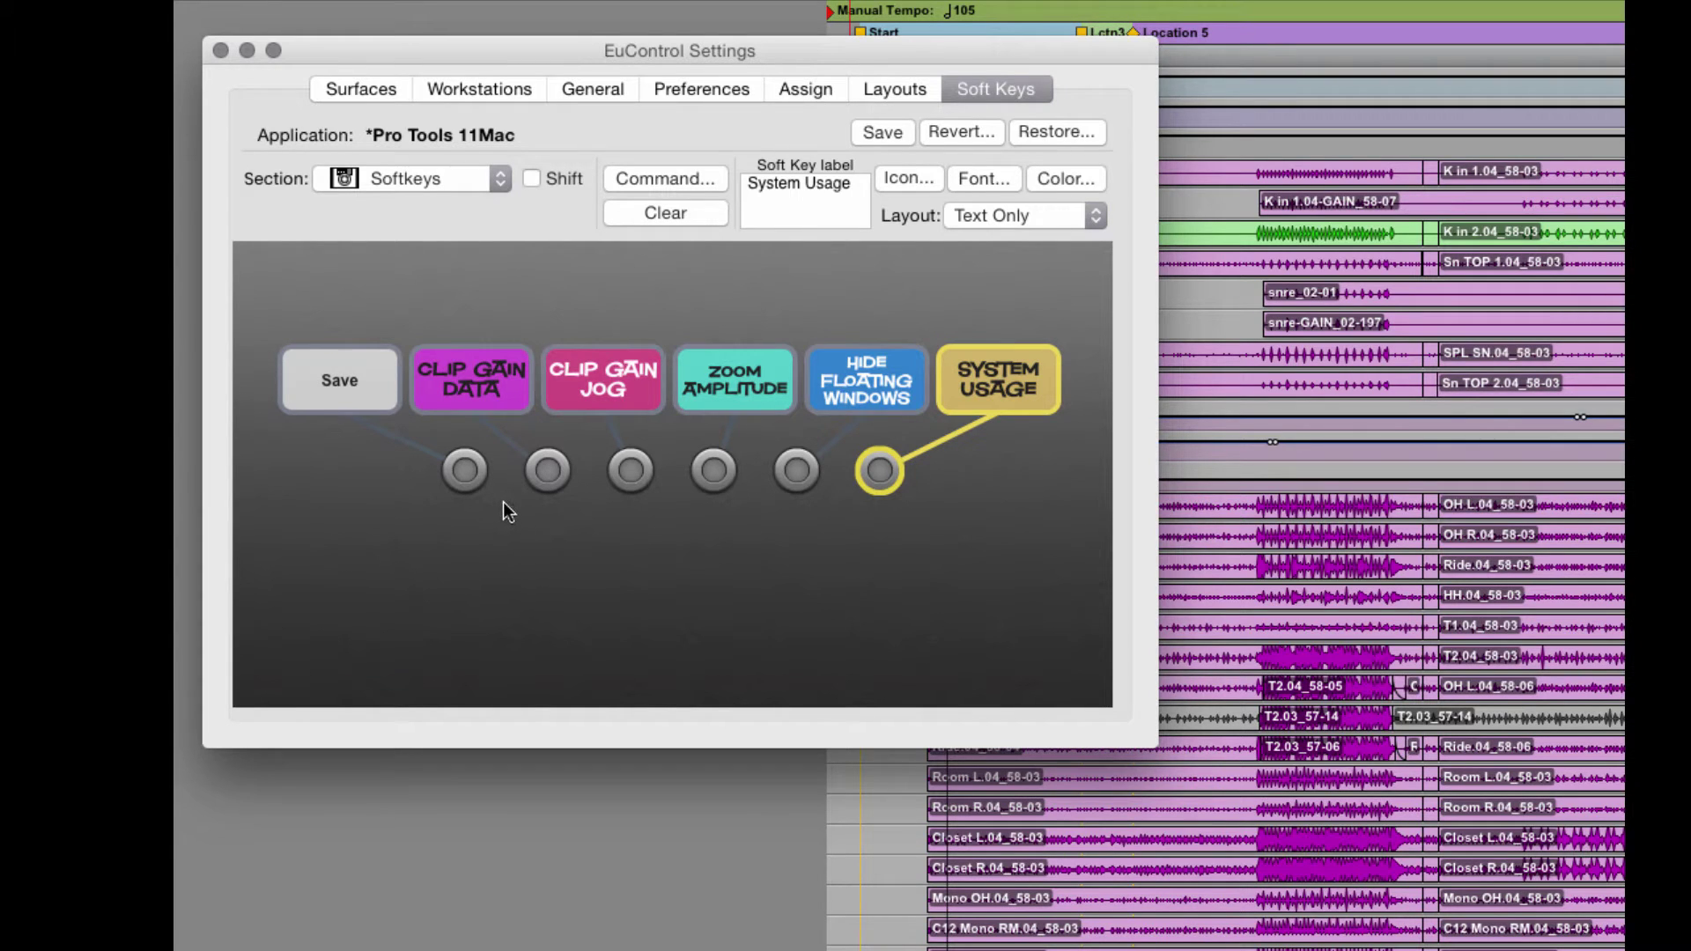
# Step: Replace the first soft key's Save assignment with EUCON Transport > Locate > Back and Play
pyautogui.click(465, 470)
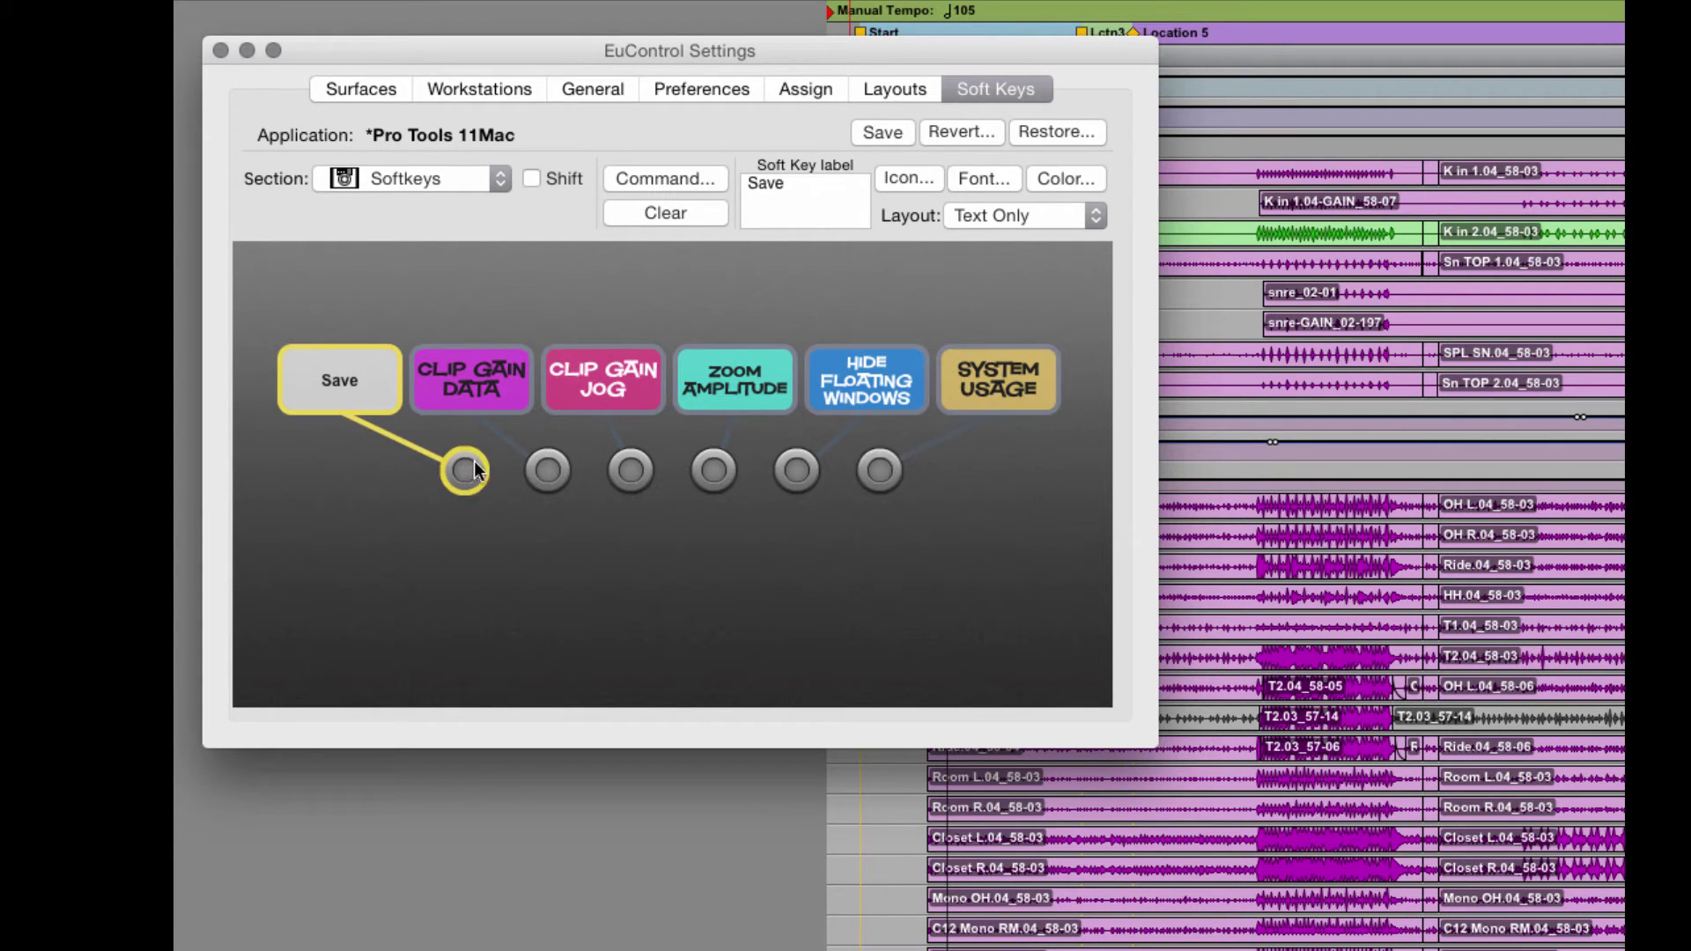
pyautogui.click(641, 214)
pyautogui.click(660, 178)
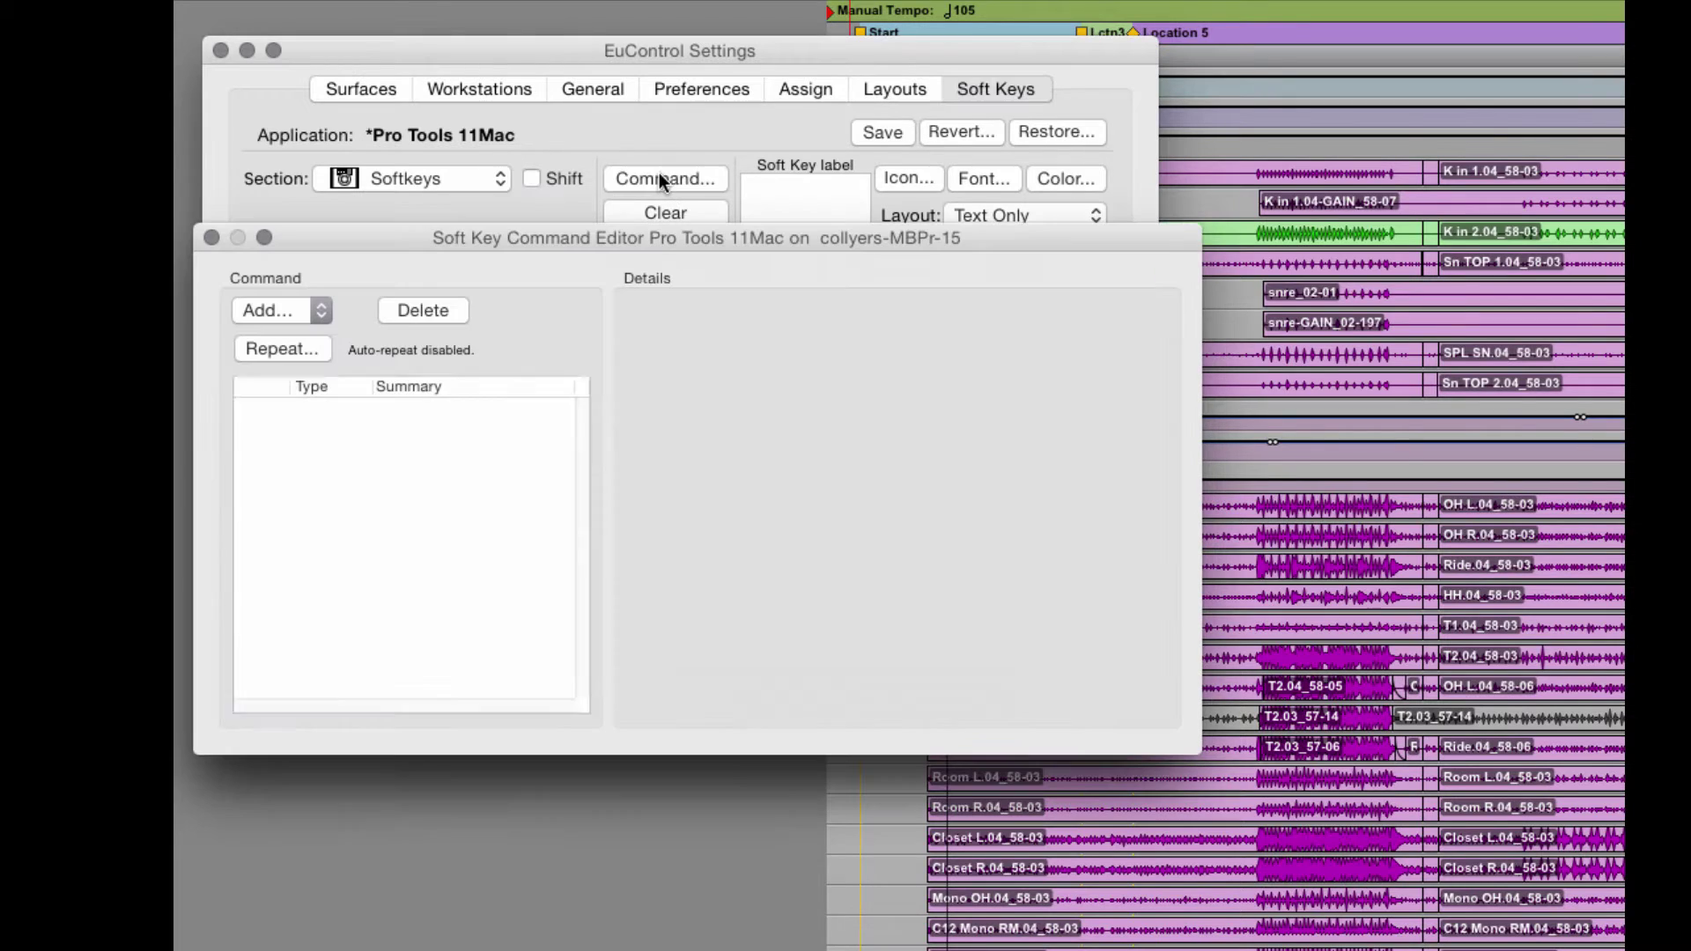
pyautogui.click(312, 314)
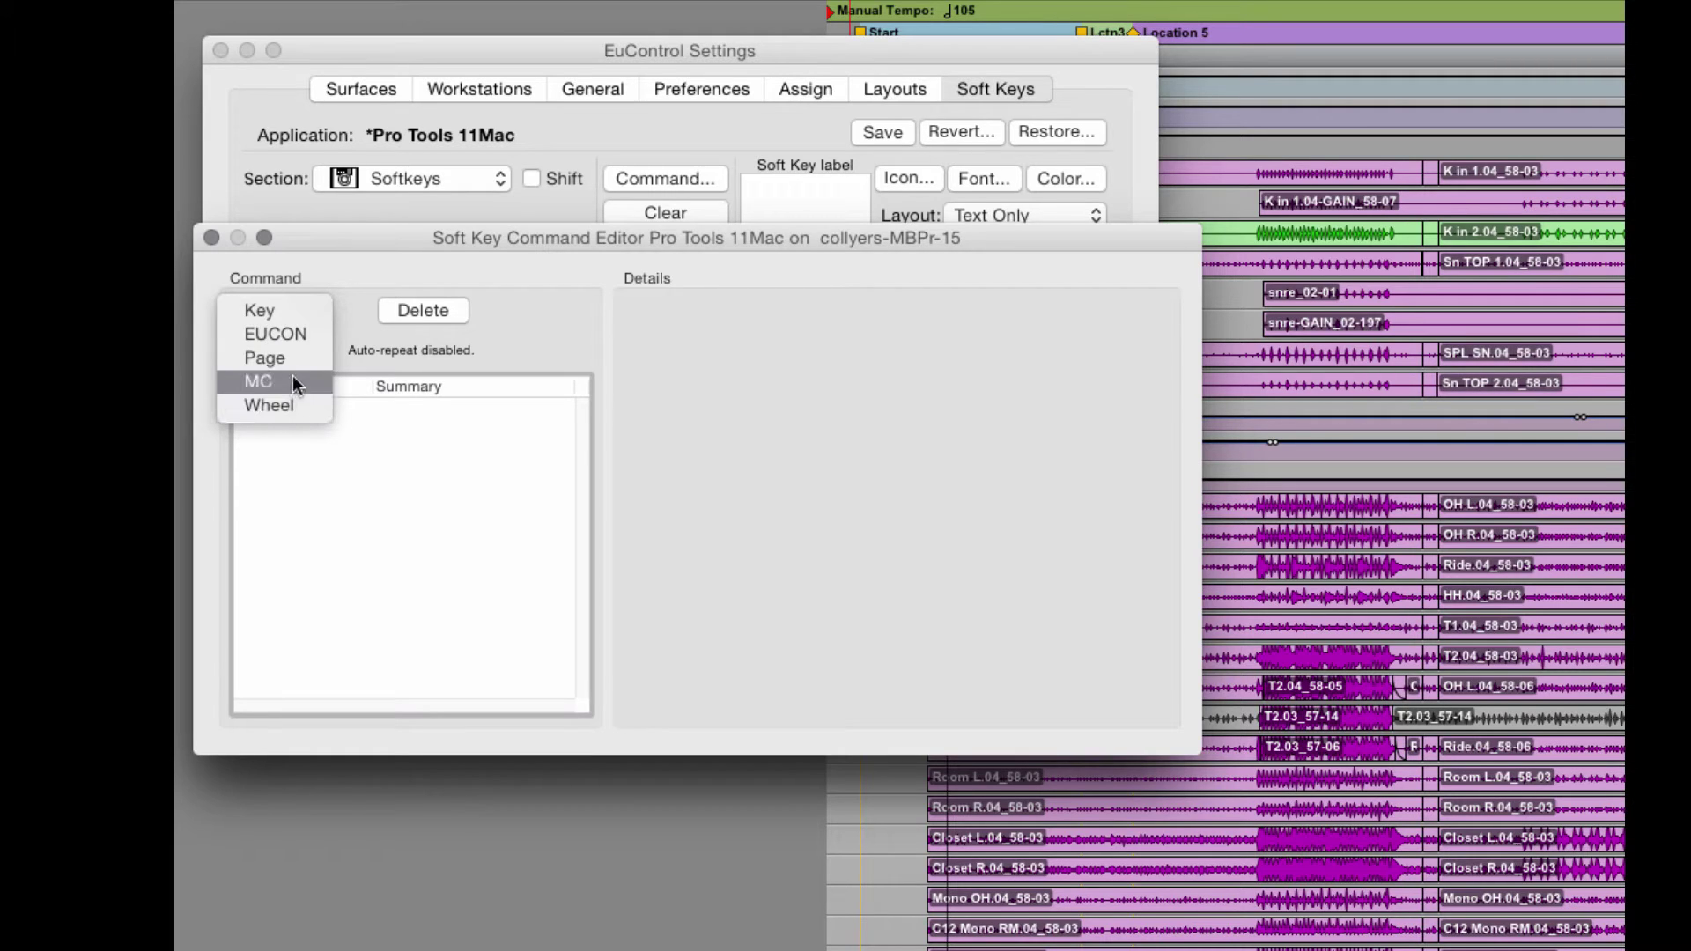
pyautogui.click(310, 332)
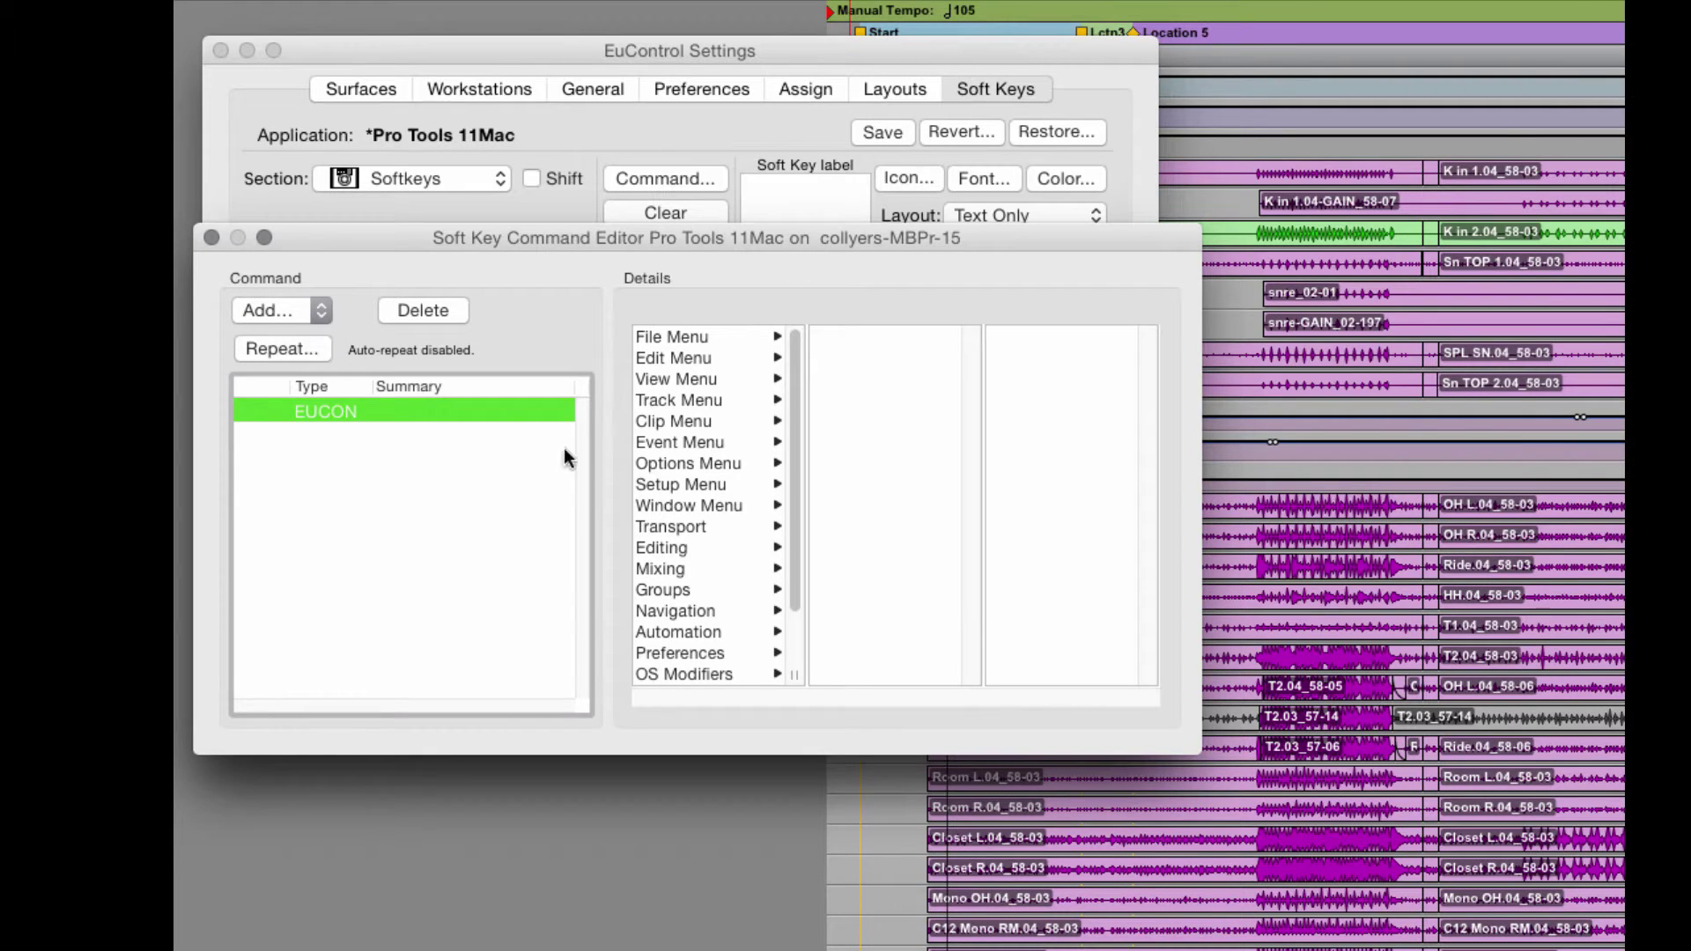
pyautogui.click(718, 526)
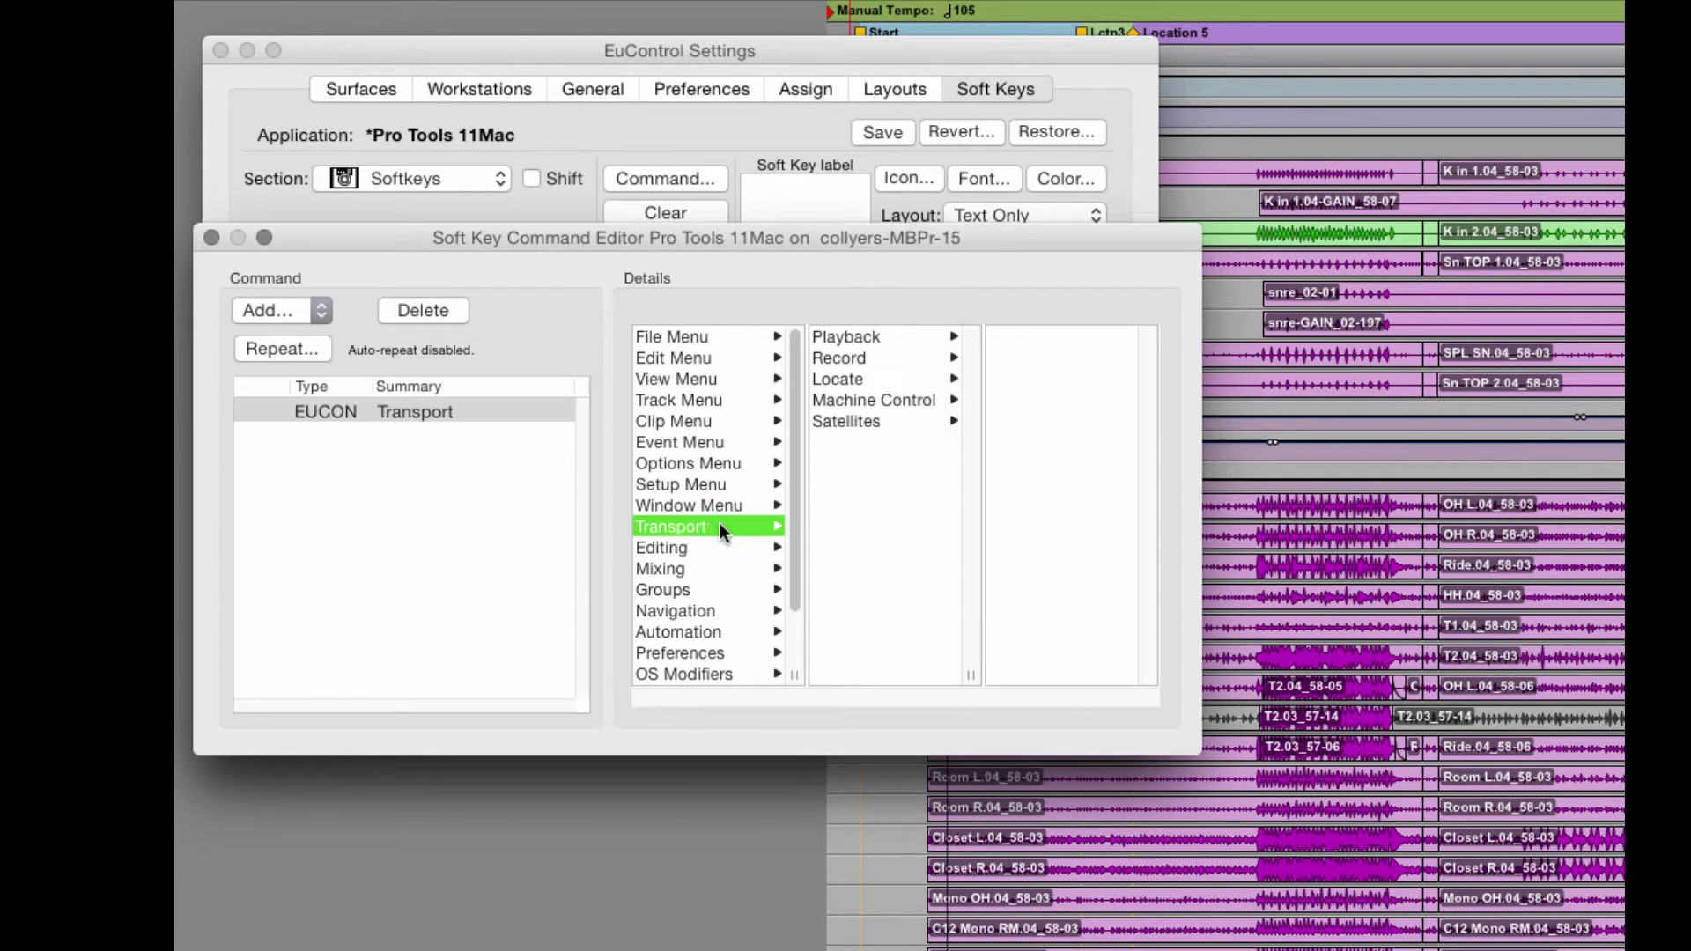
pyautogui.click(856, 375)
pyautogui.click(1032, 438)
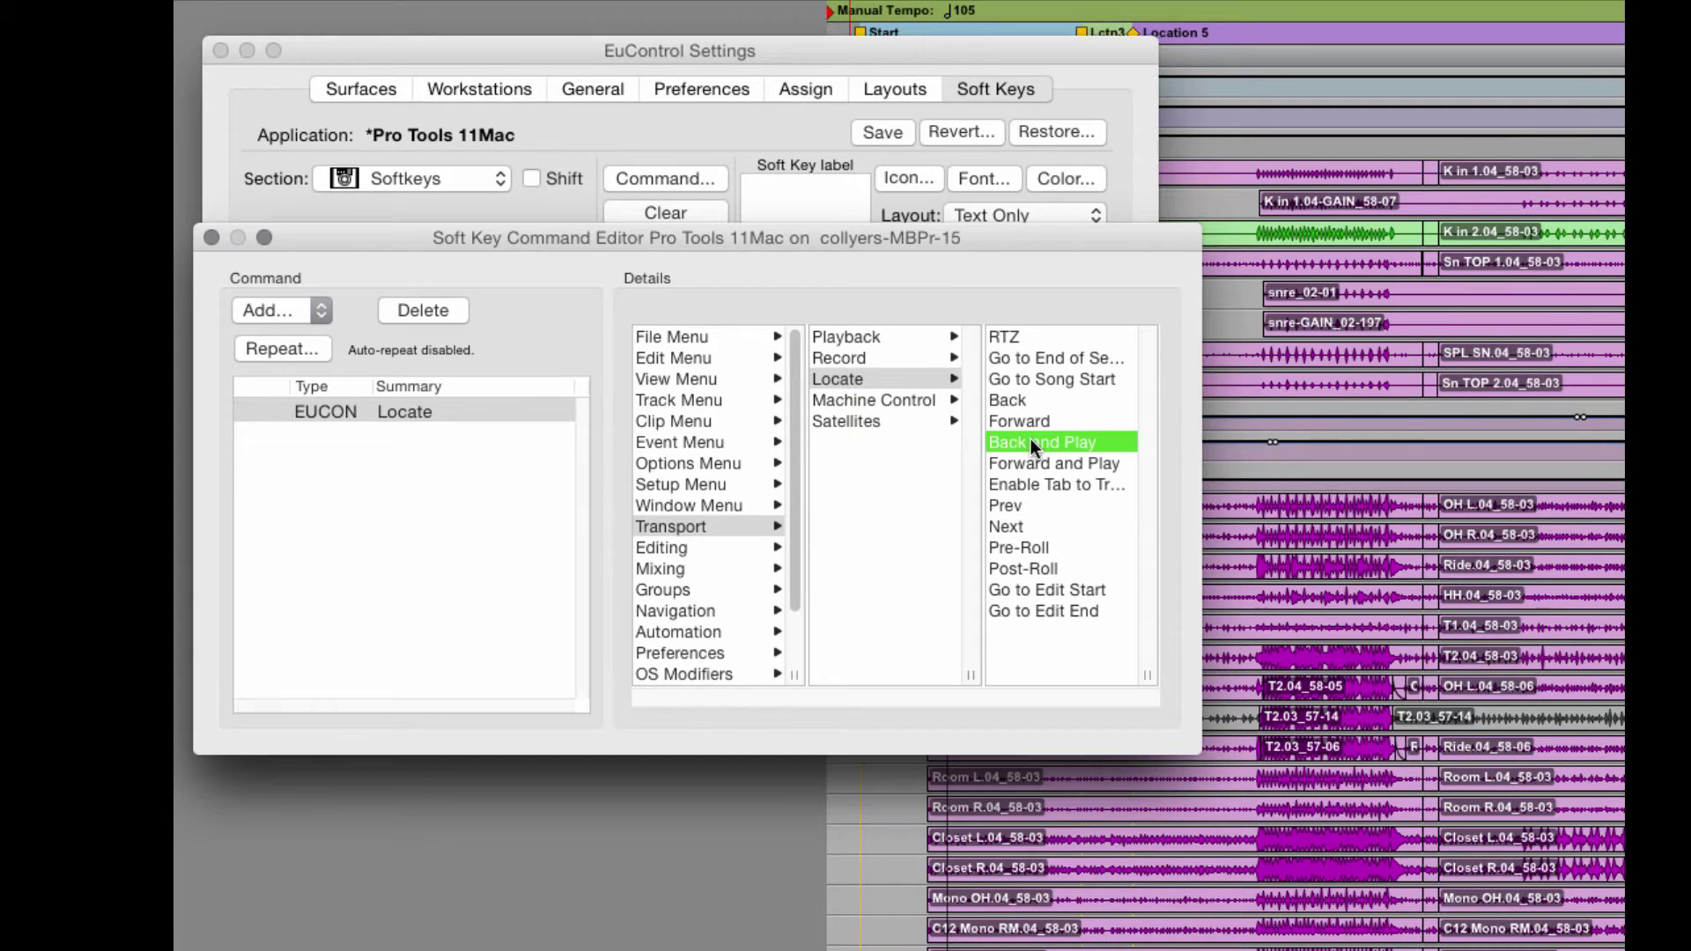
pyautogui.press('super+w')
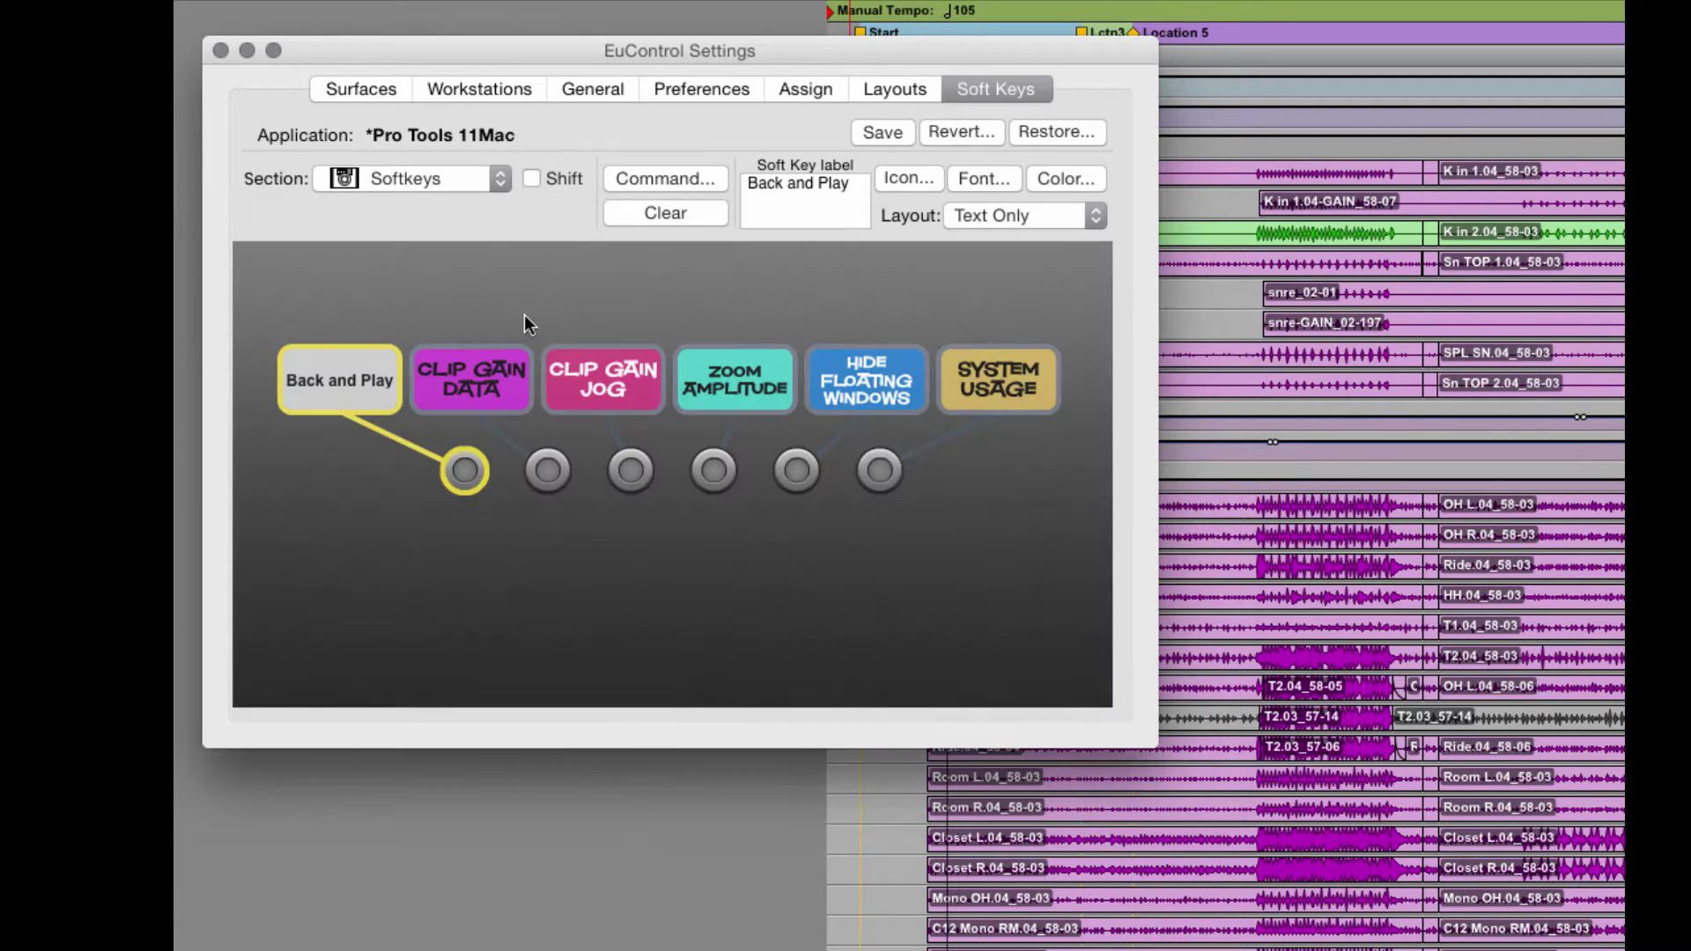
# Step: Set the Back and Play key's font to SQUARE MEAL 18 pt
pyautogui.click(981, 180)
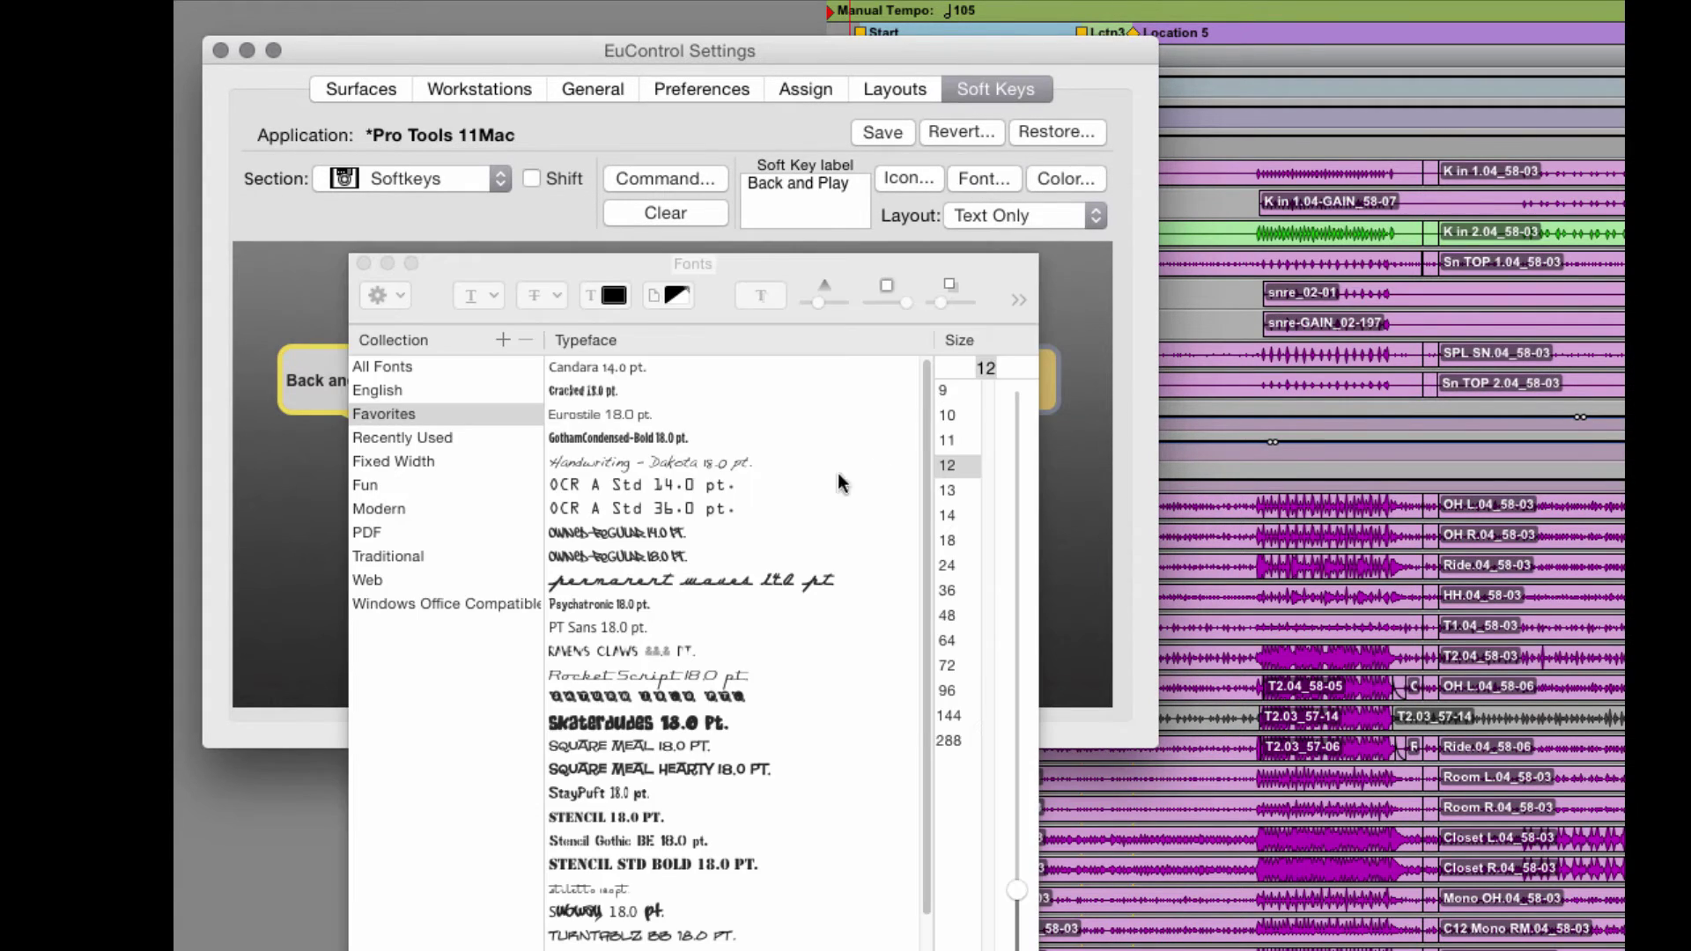
pyautogui.click(619, 748)
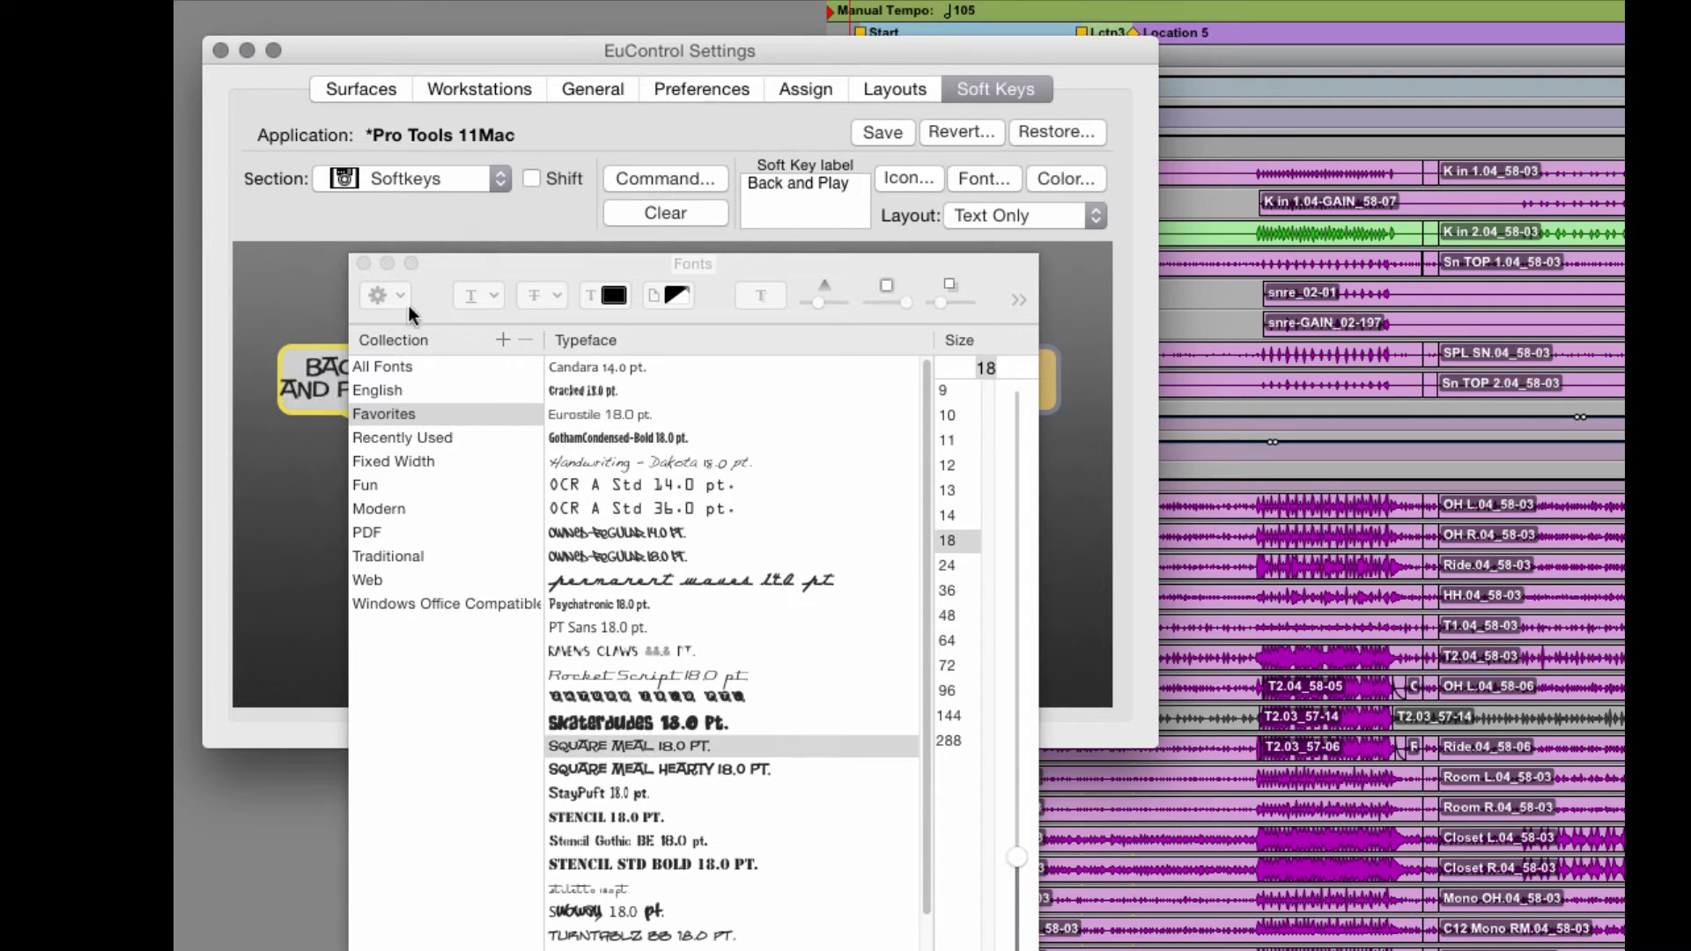
pyautogui.click(363, 263)
# Step: Colour the Back and Play key green
pyautogui.click(1057, 178)
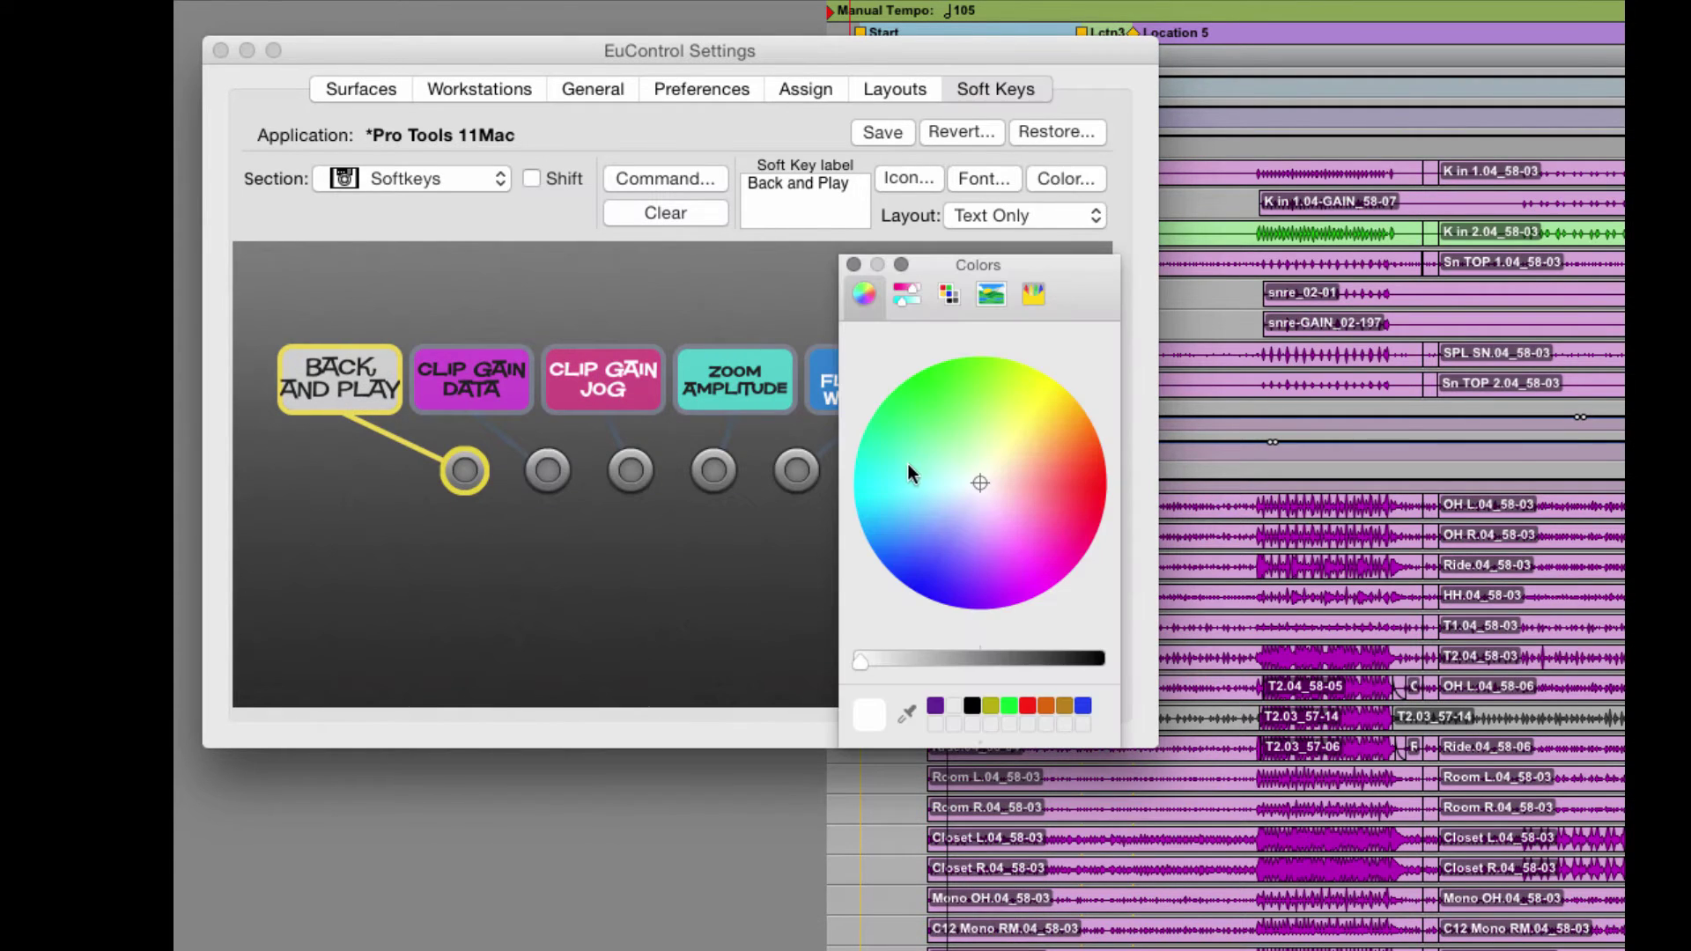
pyautogui.click(938, 397)
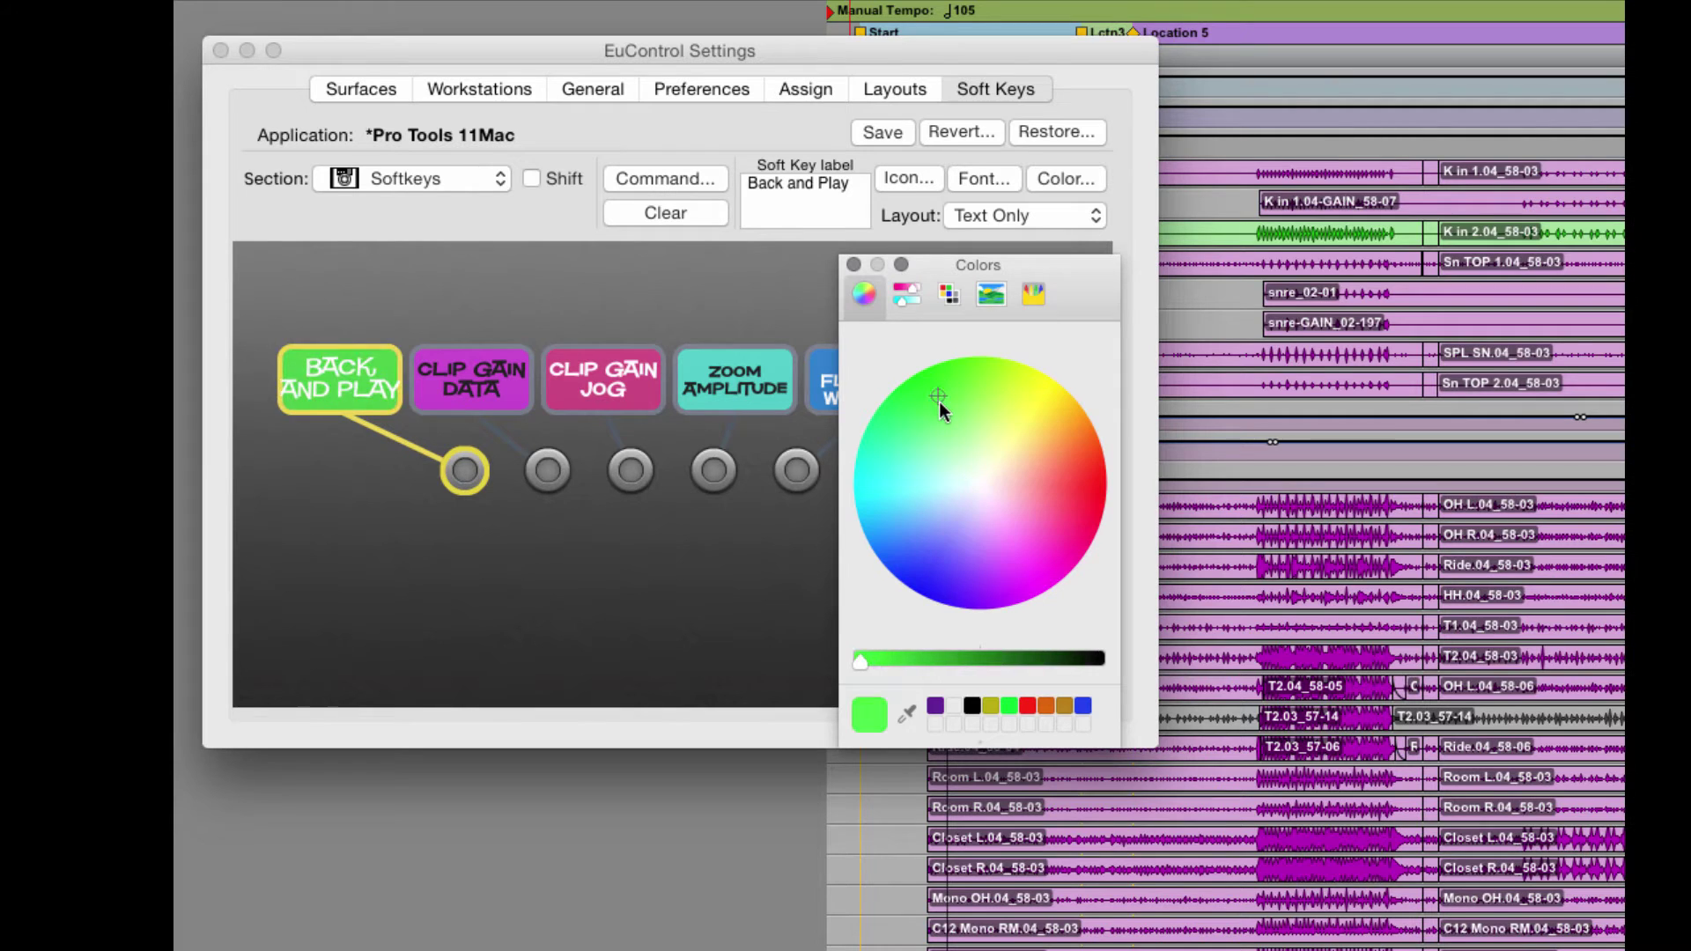
pyautogui.click(853, 264)
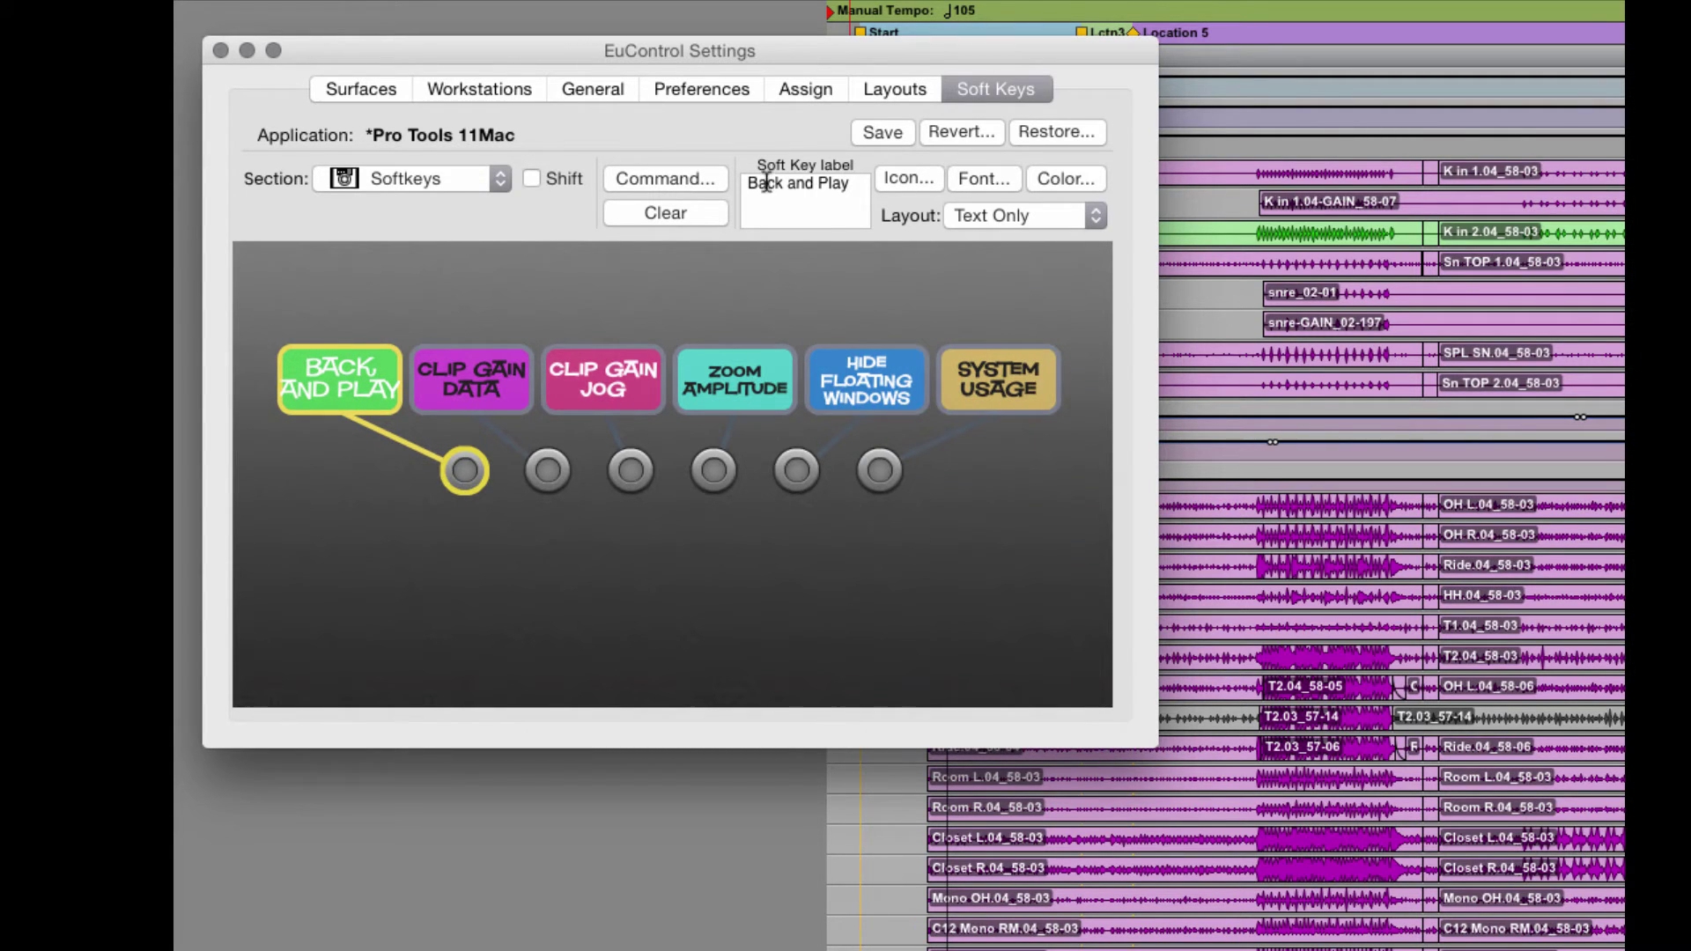
pyautogui.press('super+Tab')
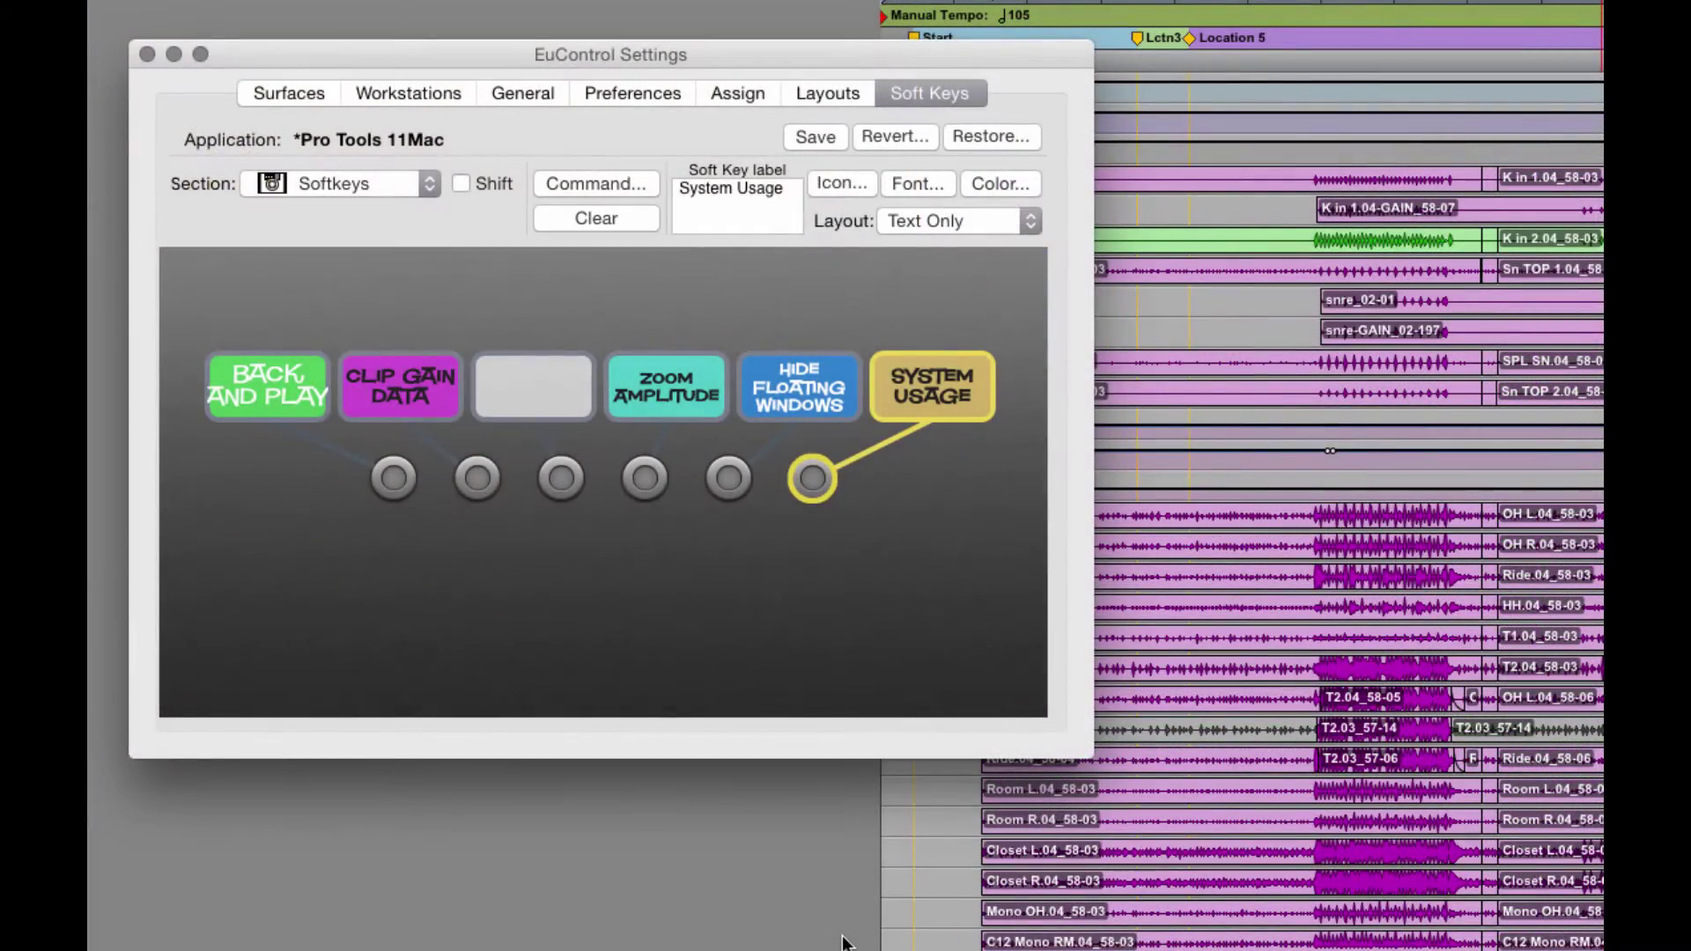
# Step: Clear the third soft key and assign a Jog wheel command with the Custom > Clip Gain function
pyautogui.click(561, 479)
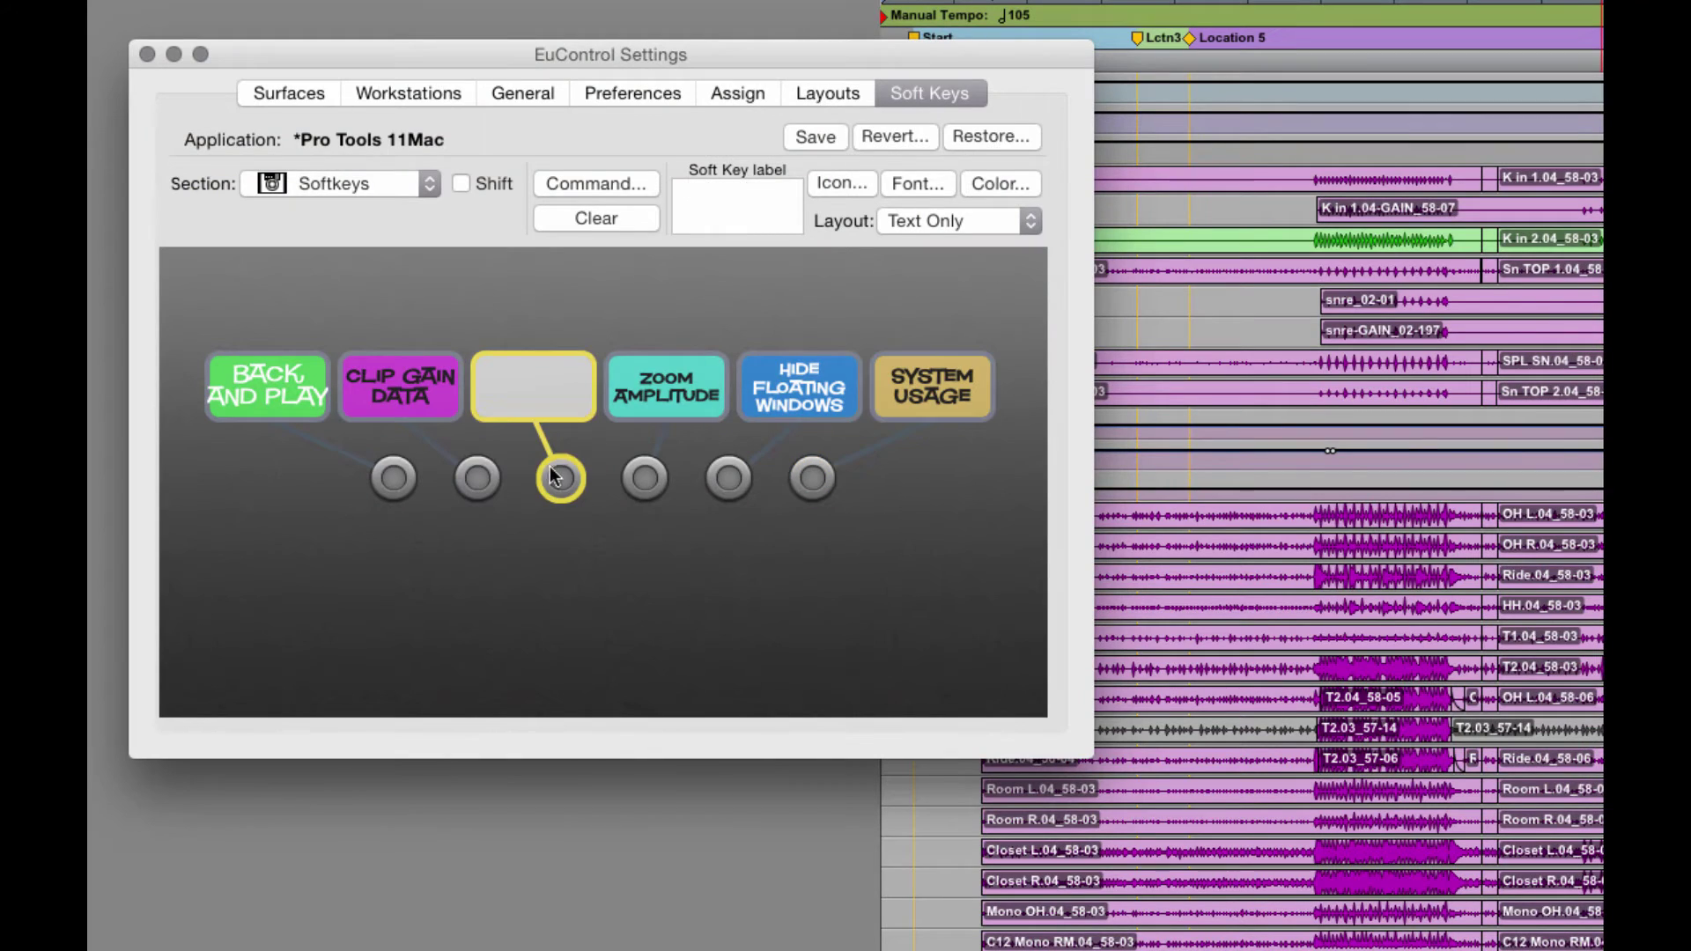
pyautogui.click(601, 220)
pyautogui.click(604, 185)
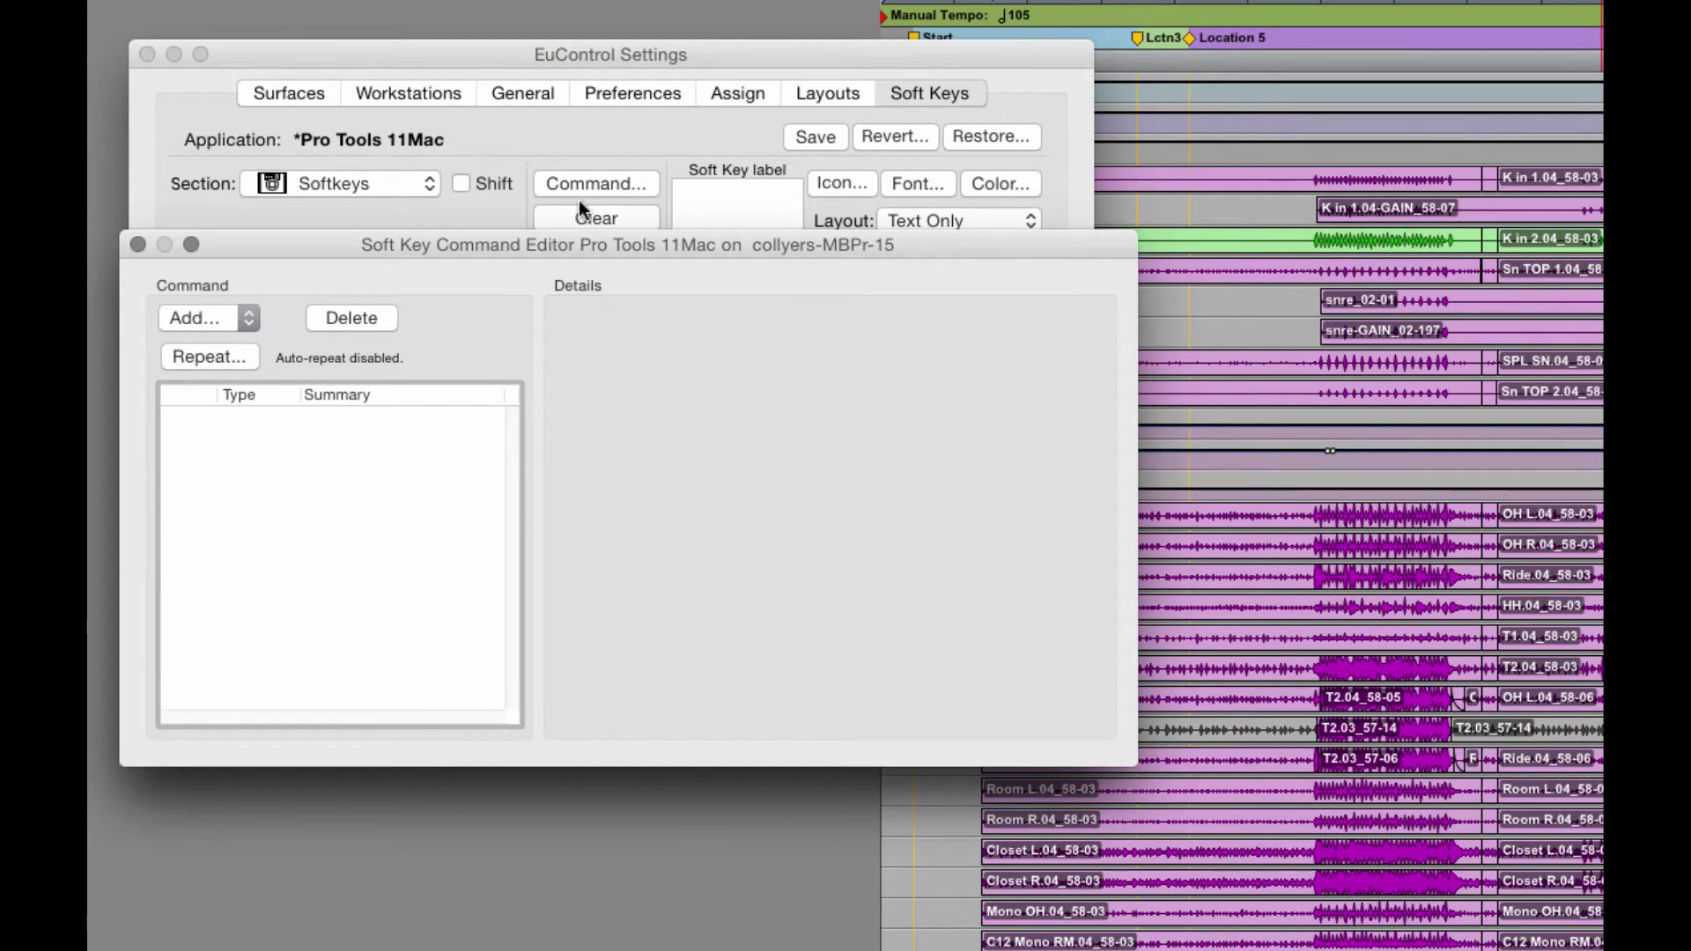
pyautogui.click(247, 318)
pyautogui.click(224, 410)
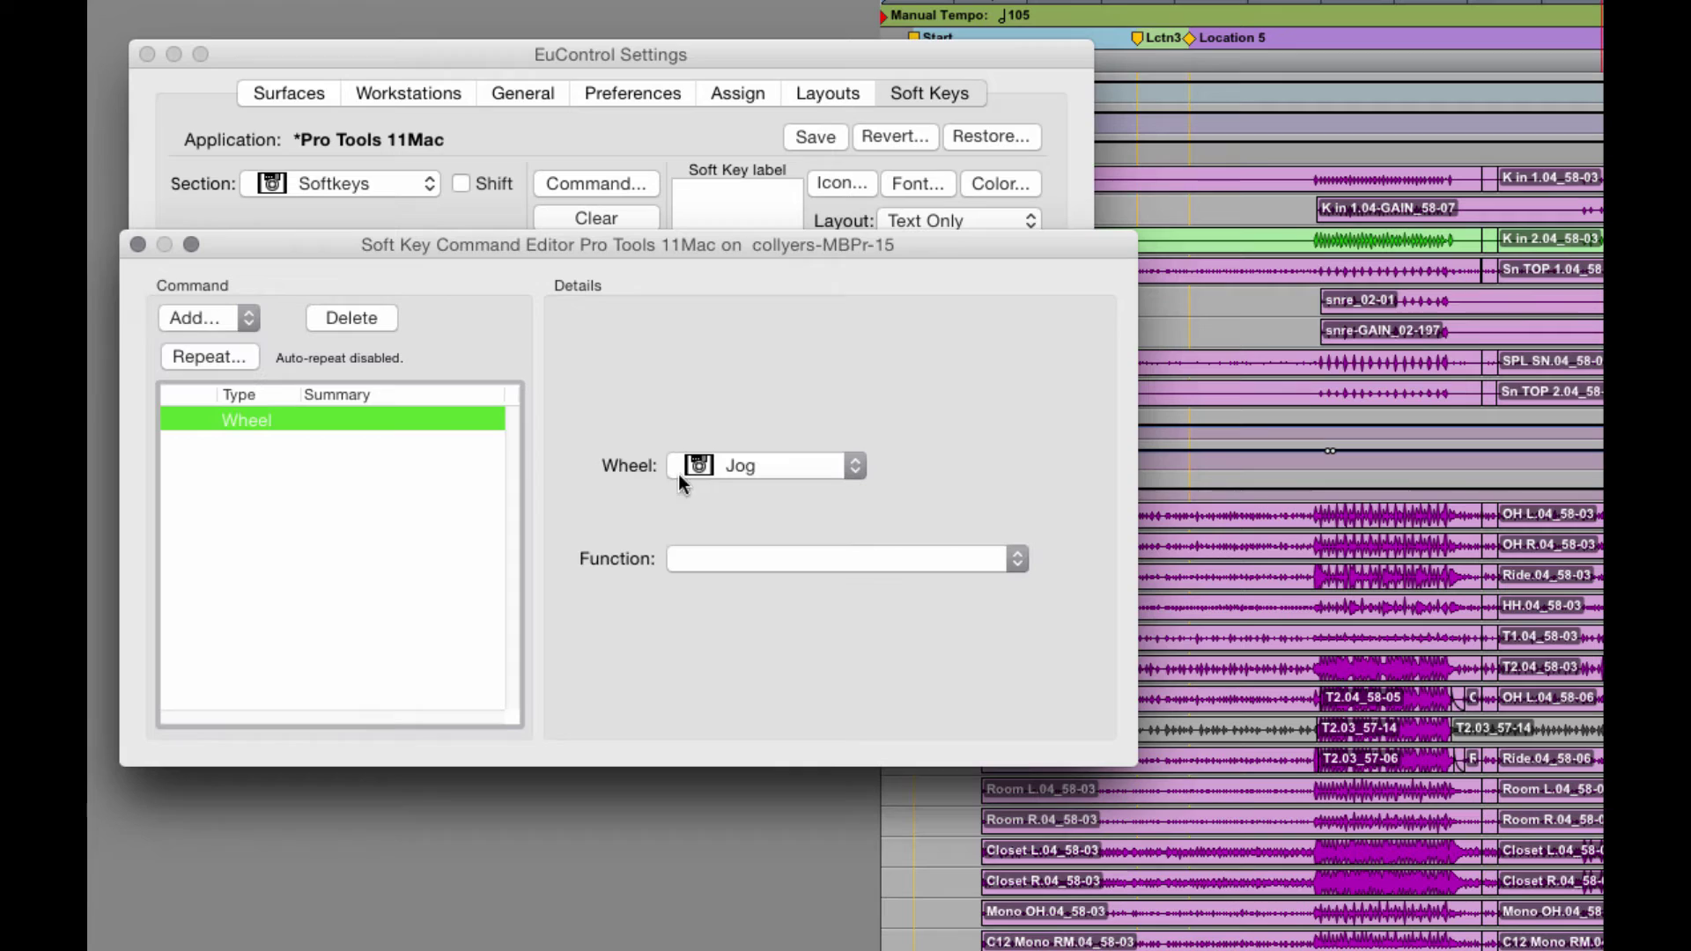
pyautogui.click(786, 568)
pyautogui.moveTo(779, 622)
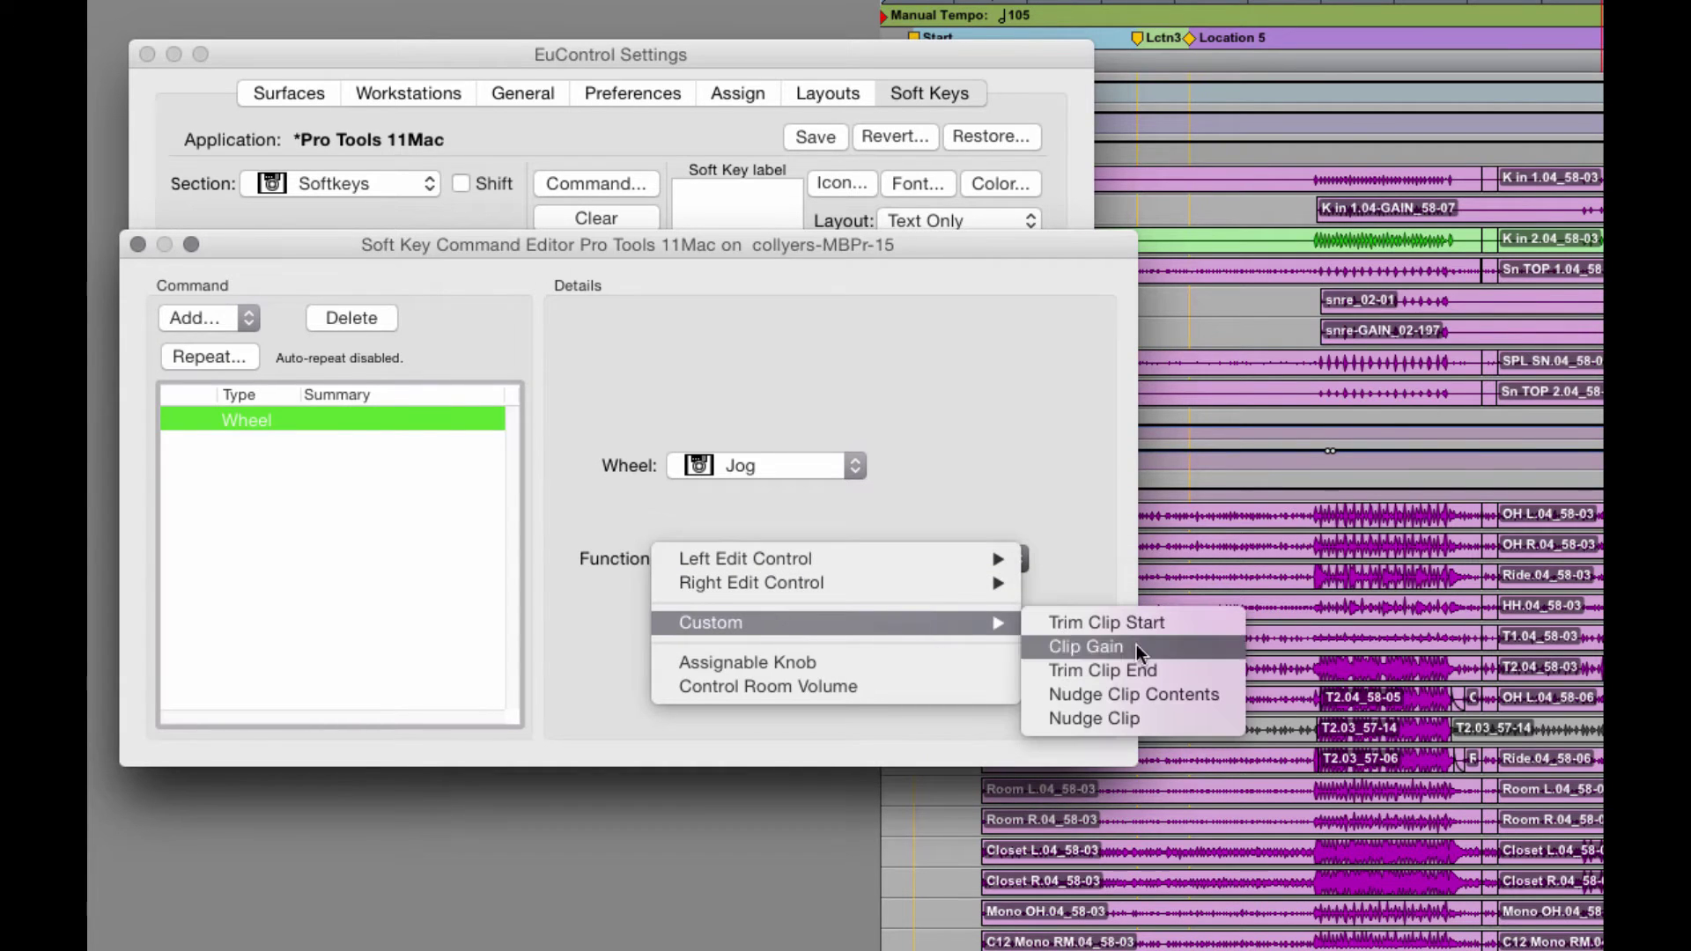
pyautogui.click(1085, 648)
pyautogui.click(138, 244)
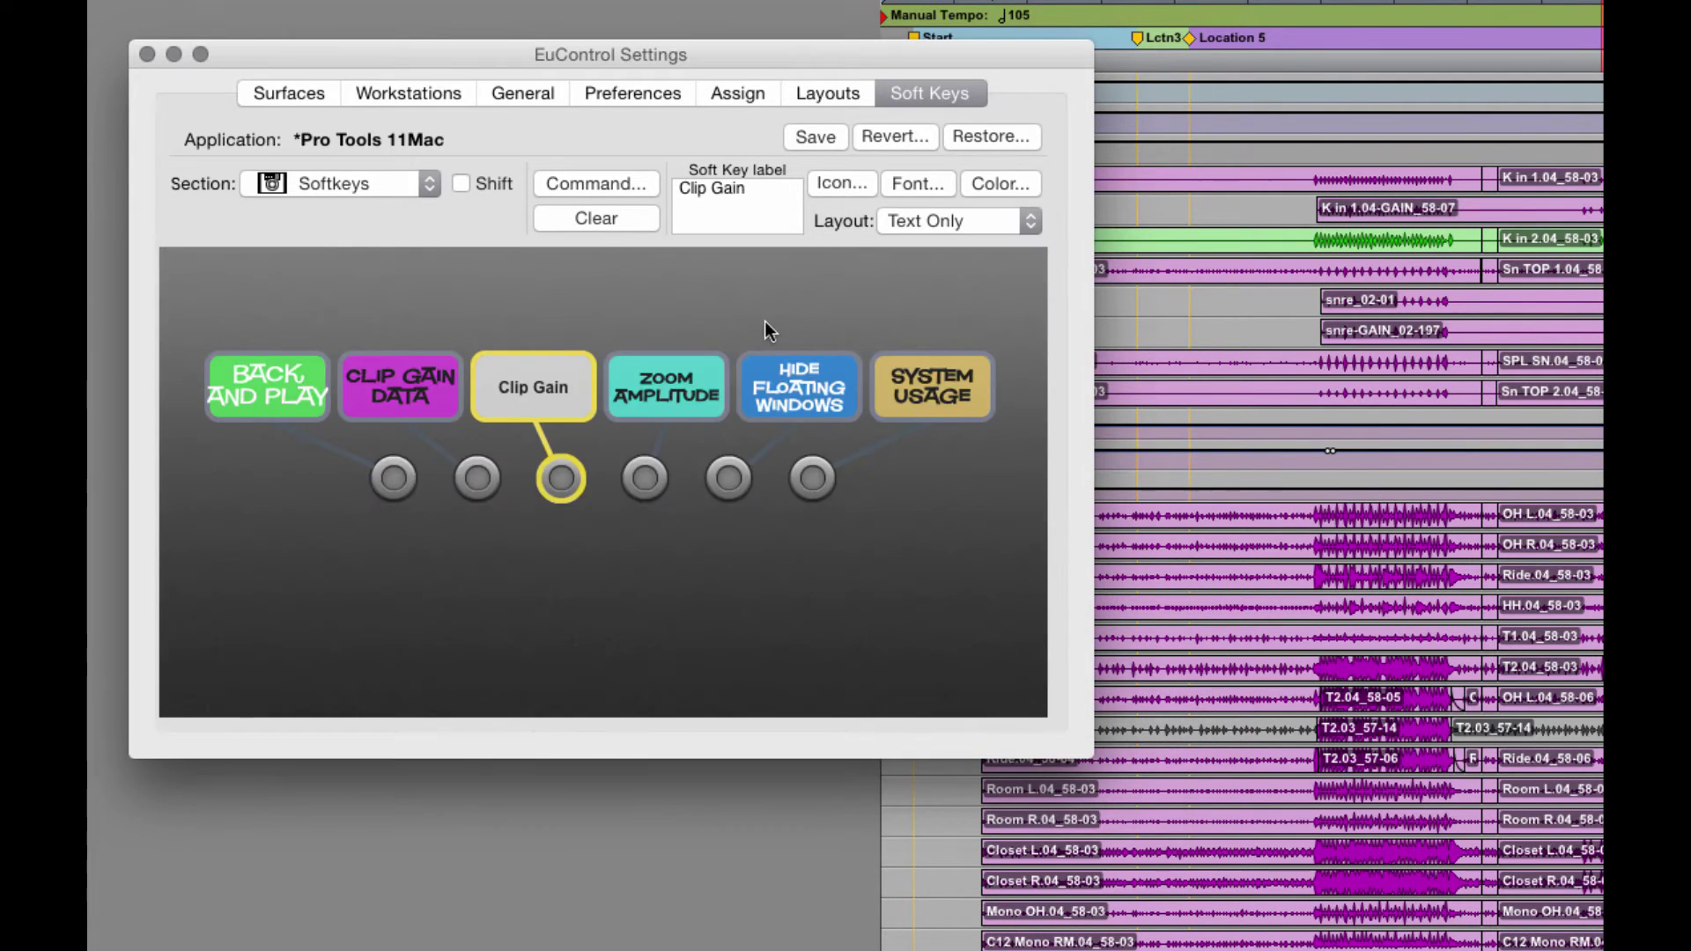
# Step: Give the Clip Gain key the SQUARE MEAL 18 pt font and an orange colour
pyautogui.click(918, 183)
pyautogui.click(652, 757)
pyautogui.click(1001, 183)
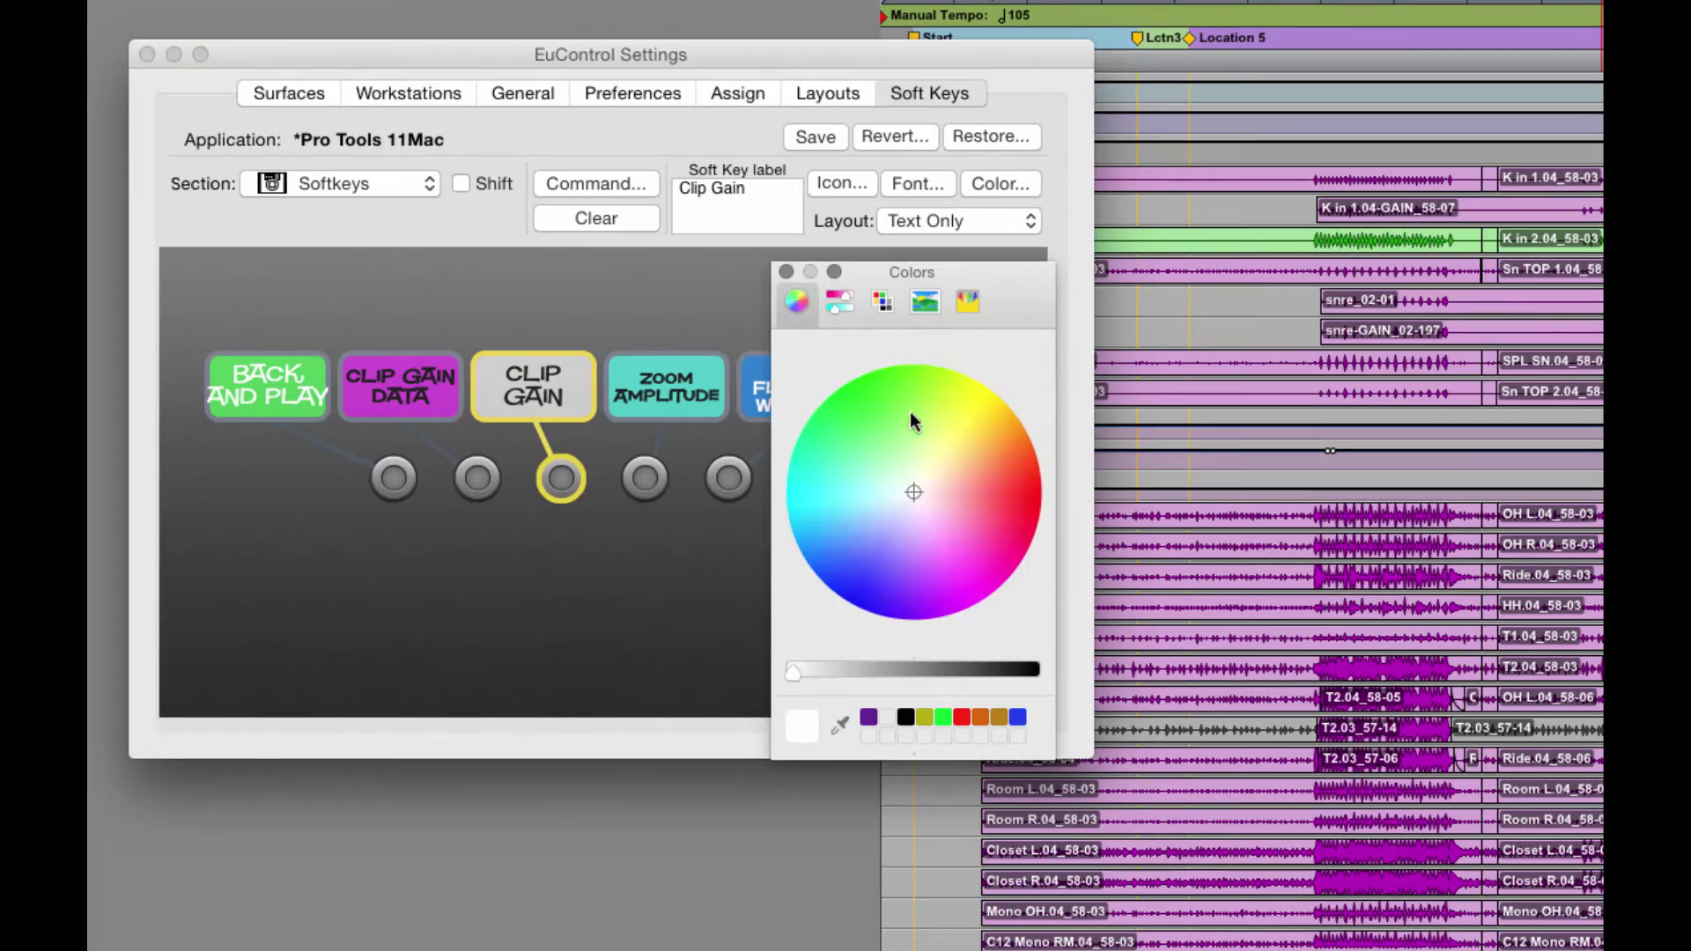
pyautogui.click(1016, 453)
pyautogui.click(786, 273)
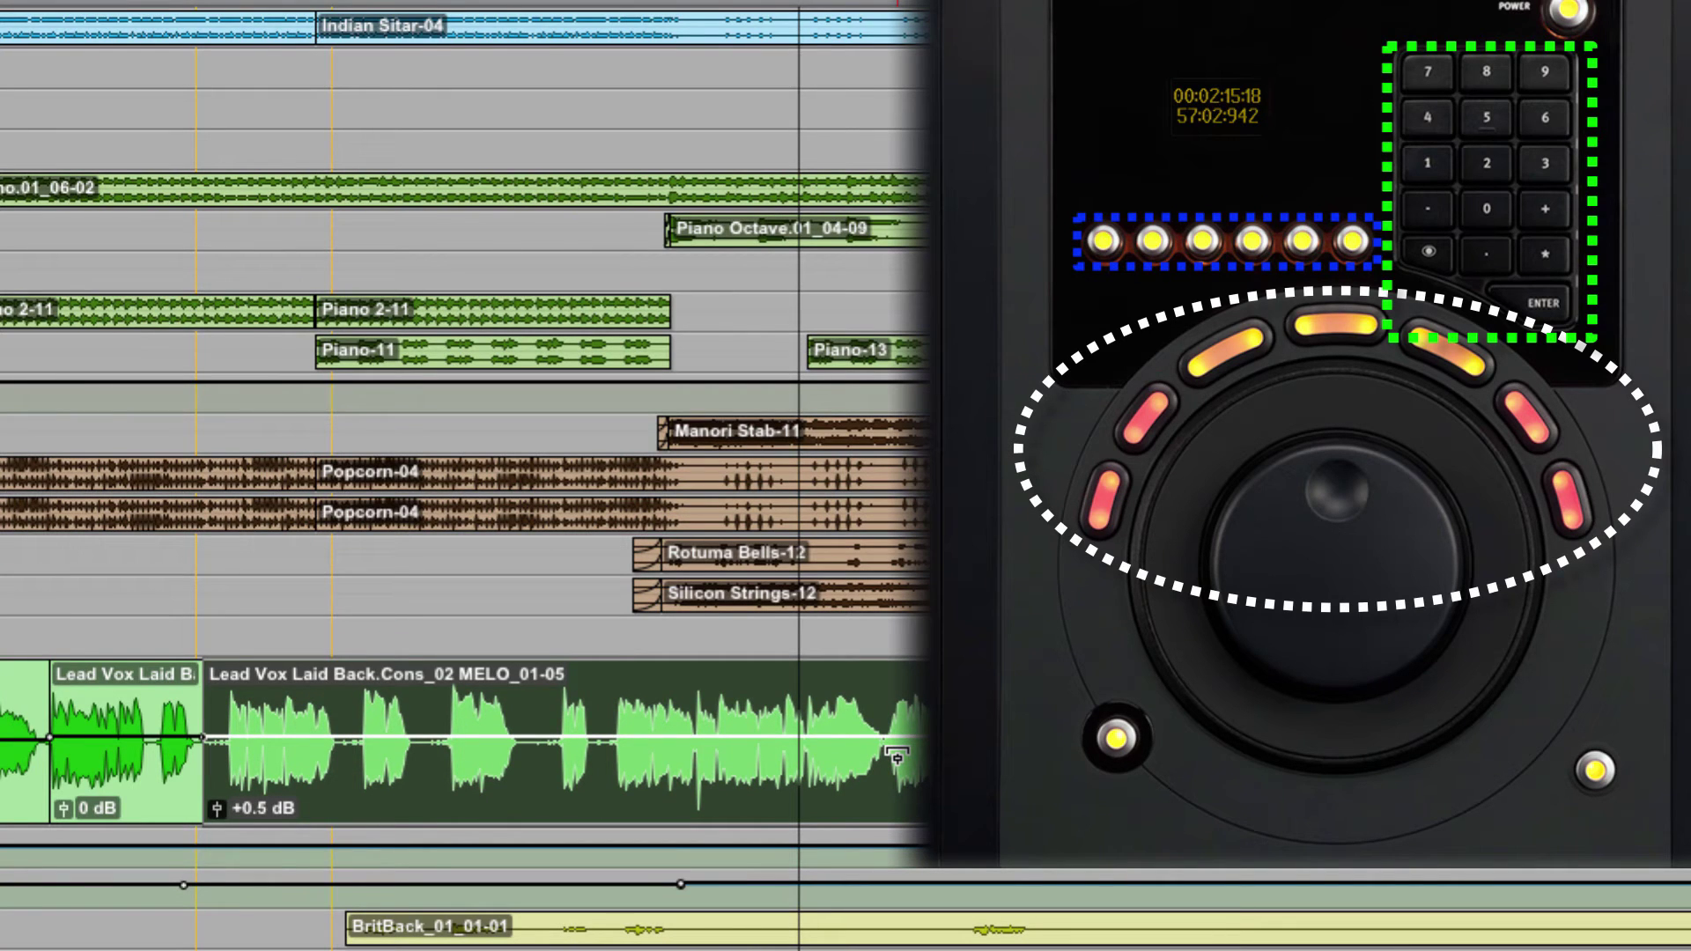
# Step: Save the Pro Tools 11Mac soft key changes and check the saved layouts (All, VCAs, Vocals)
pyautogui.press('super+Tab')
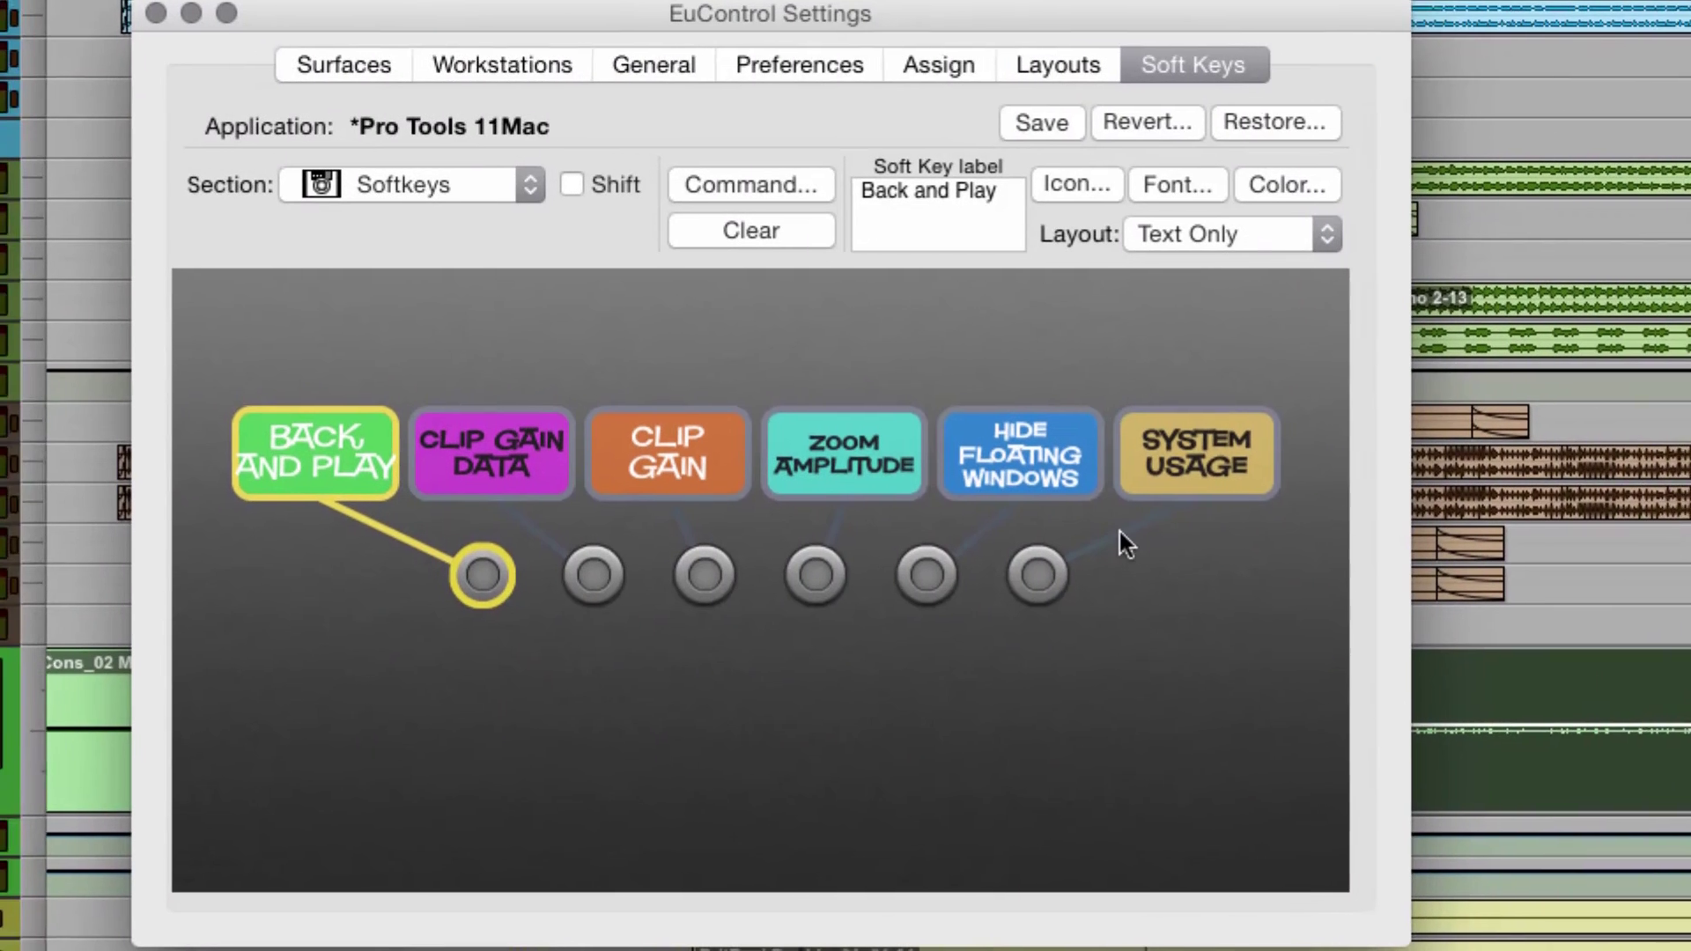
pyautogui.click(1058, 121)
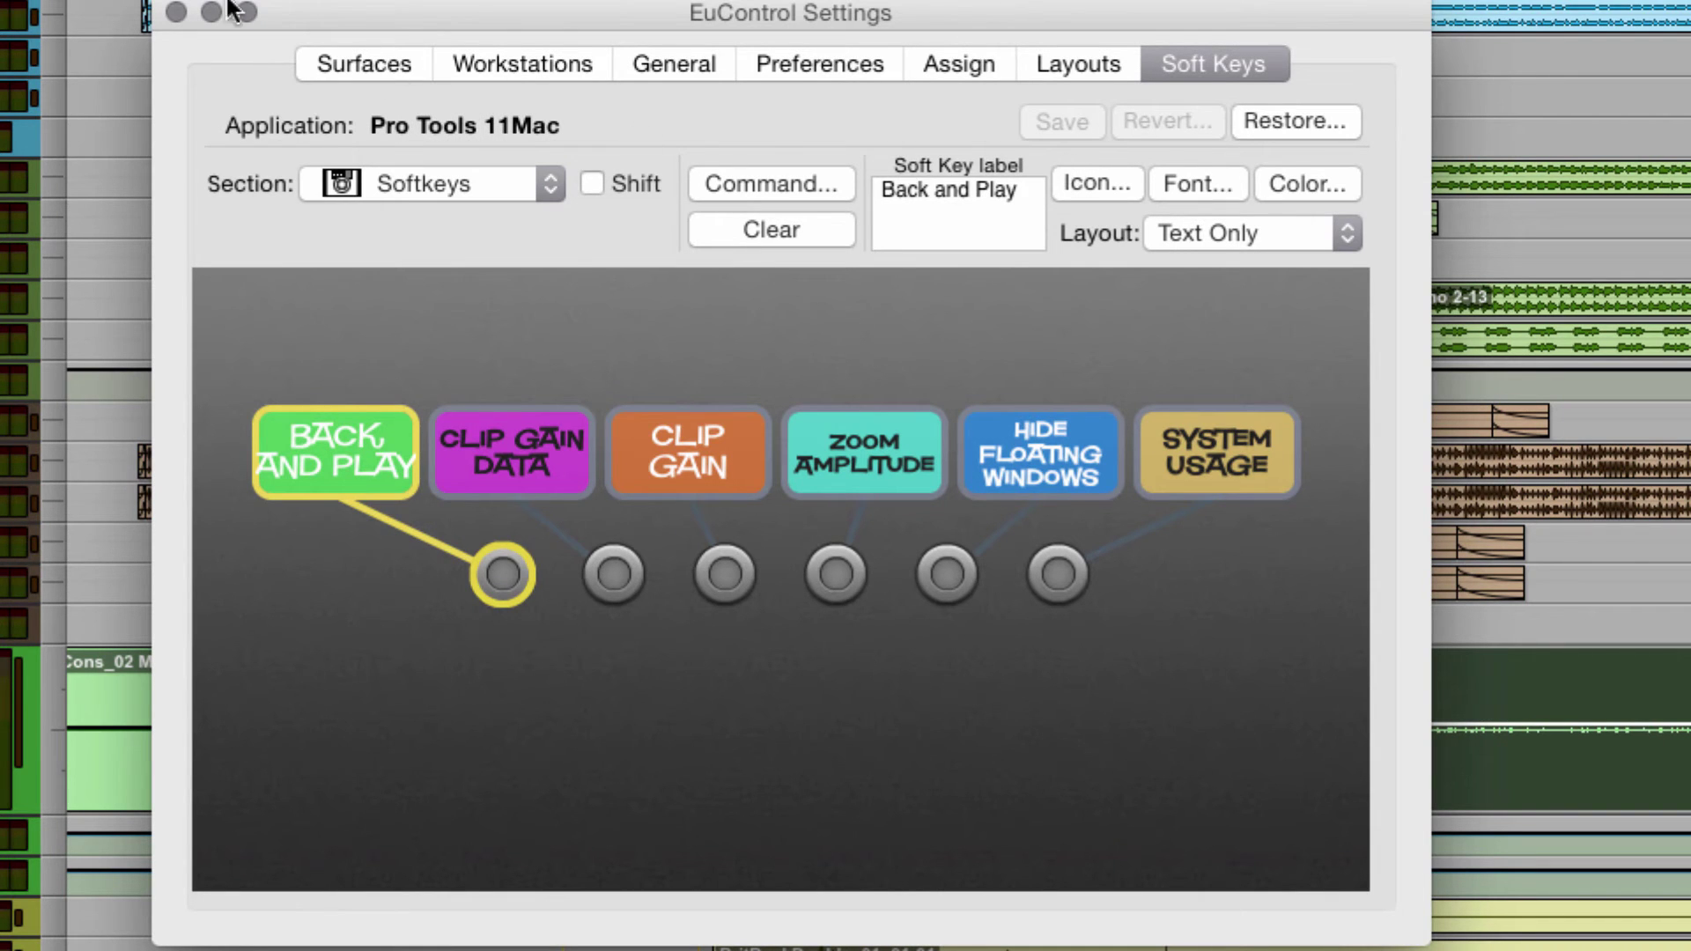
pyautogui.click(1081, 62)
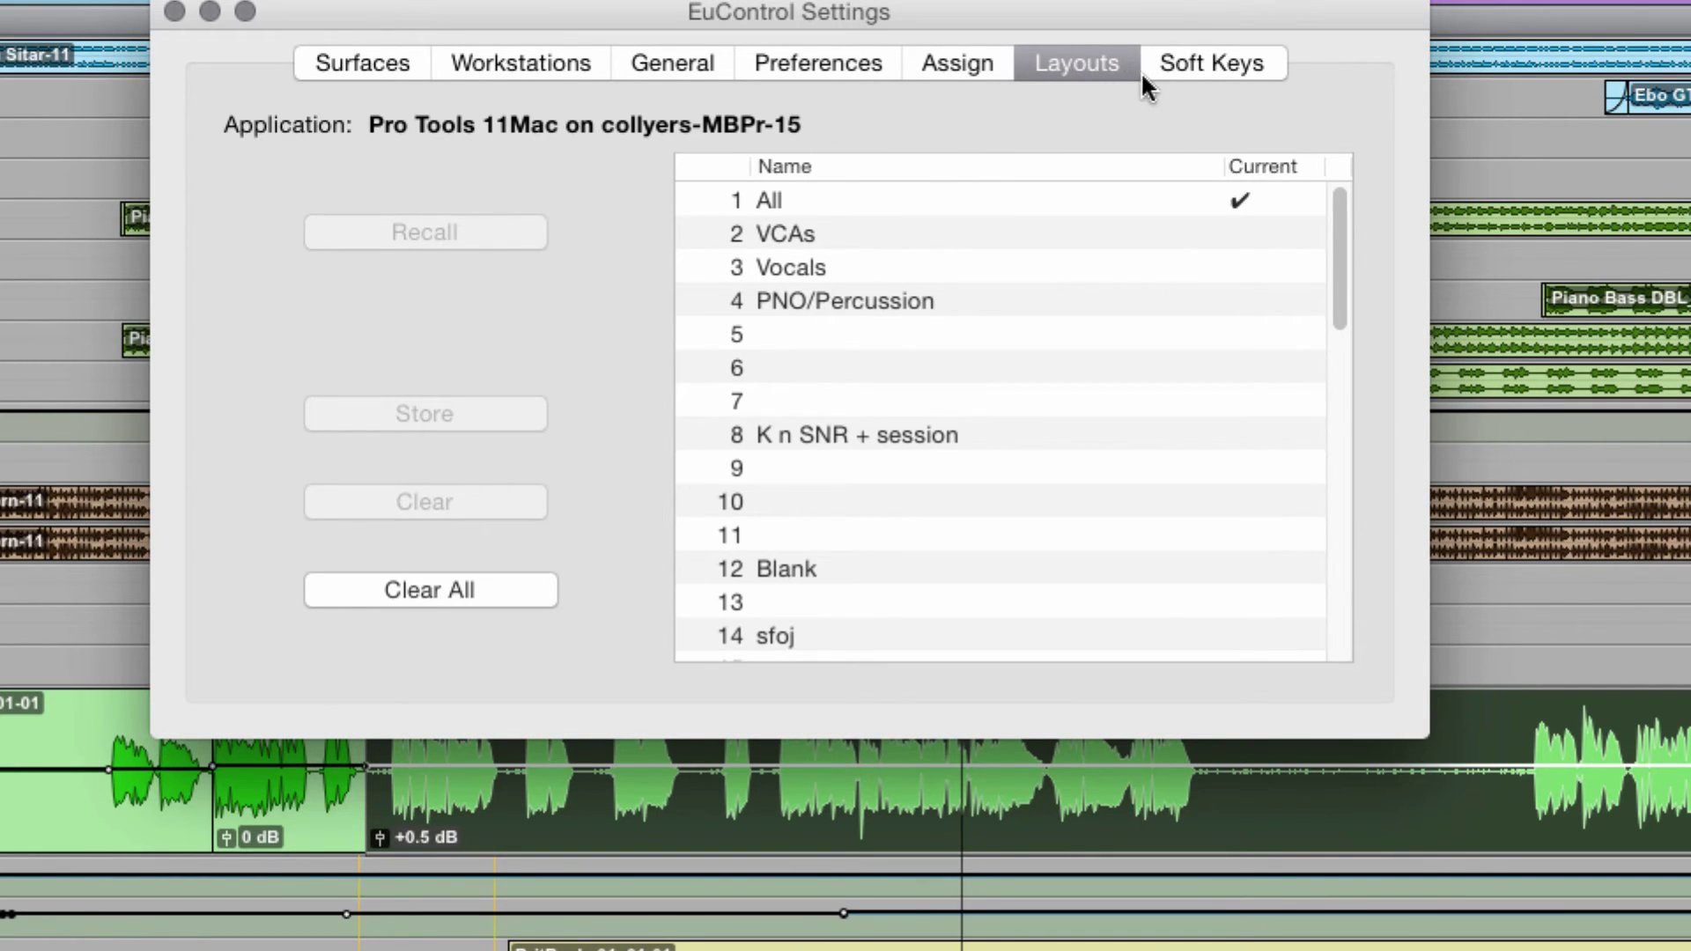
pyautogui.click(1215, 61)
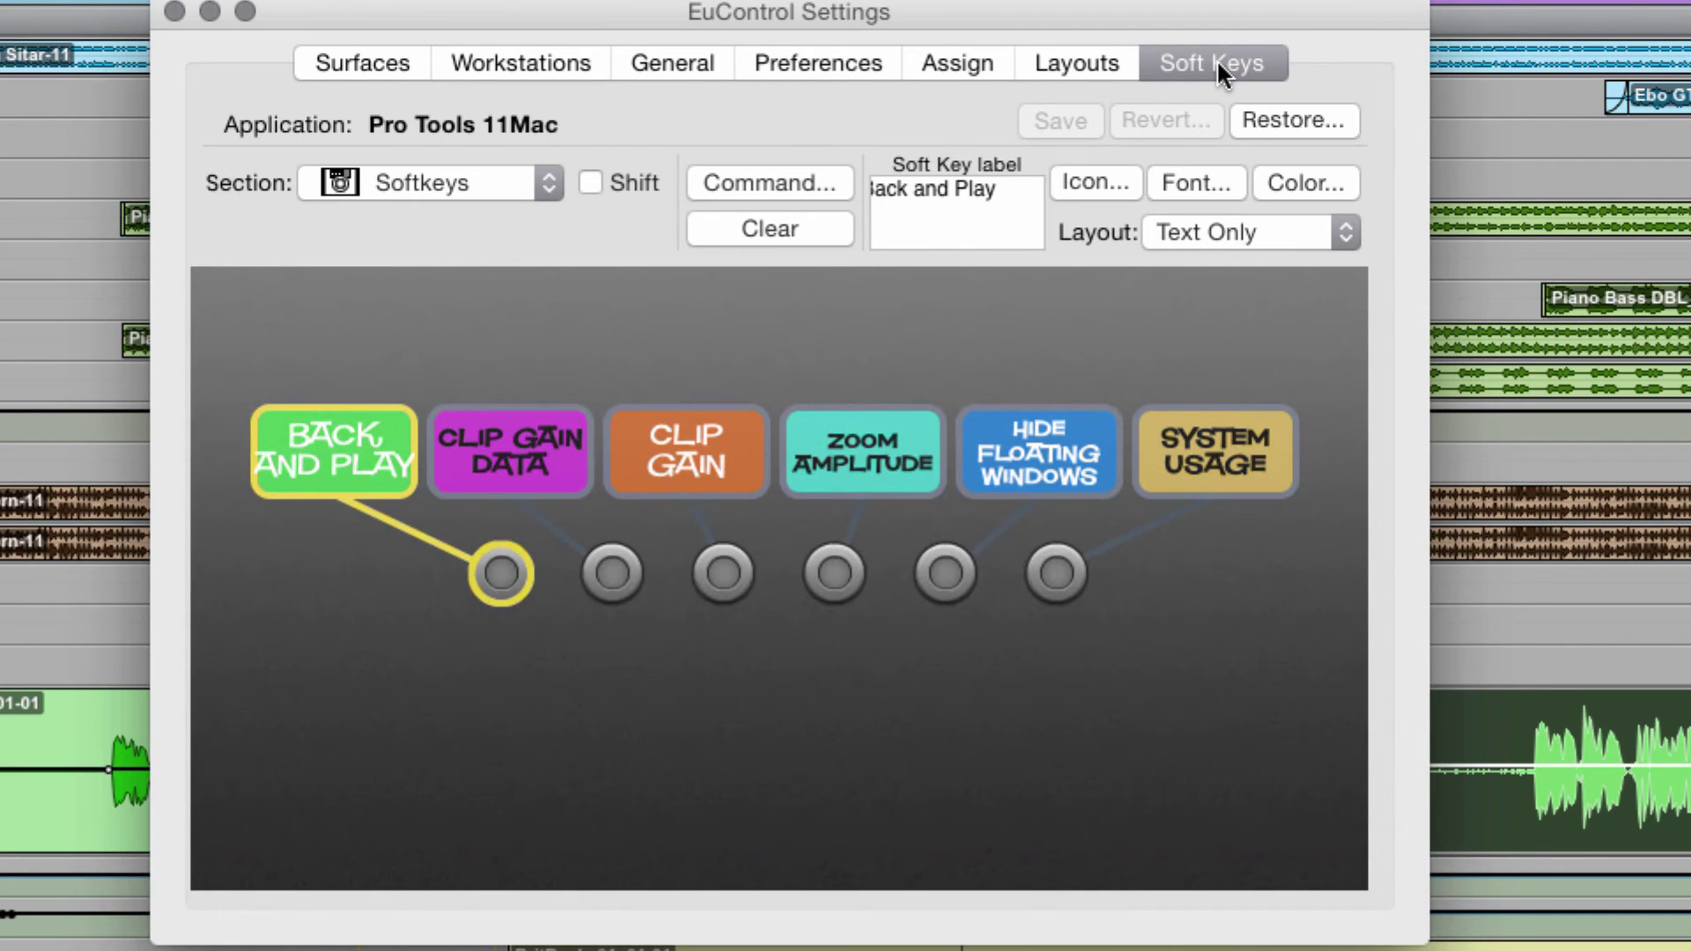